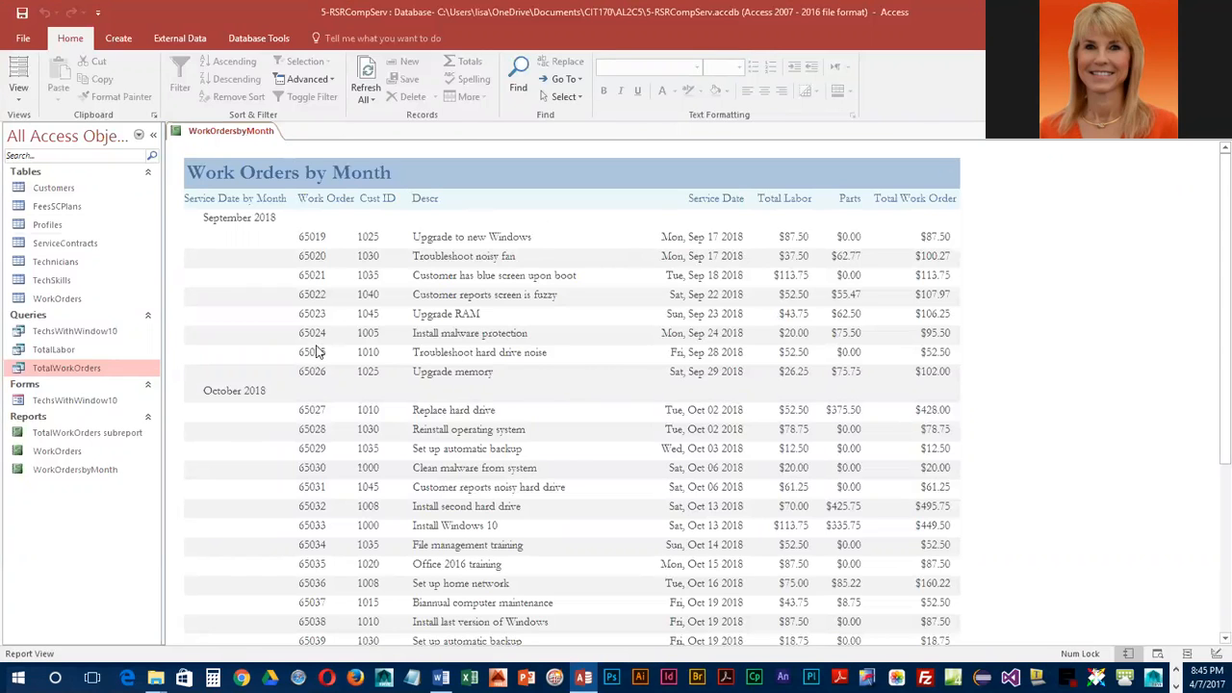
# Open the report in Design View and expand all grouping options for the ServDate group in Group, Sort, and Total
pyautogui.click(19, 92)
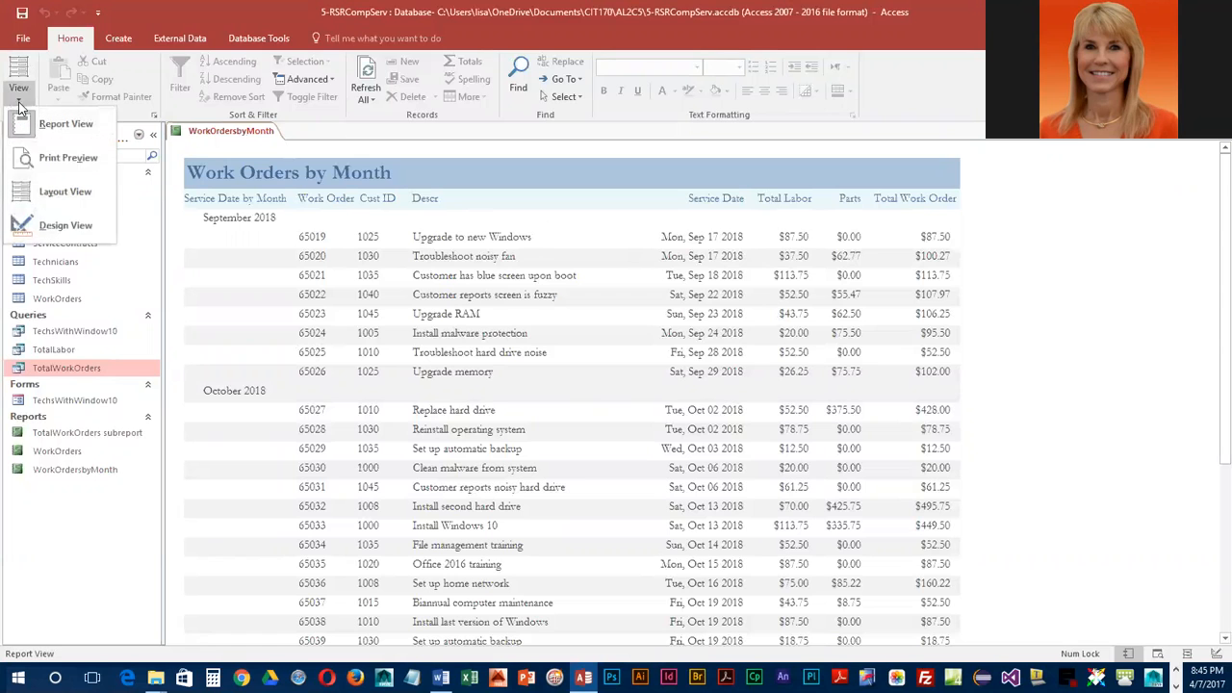
pyautogui.click(66, 225)
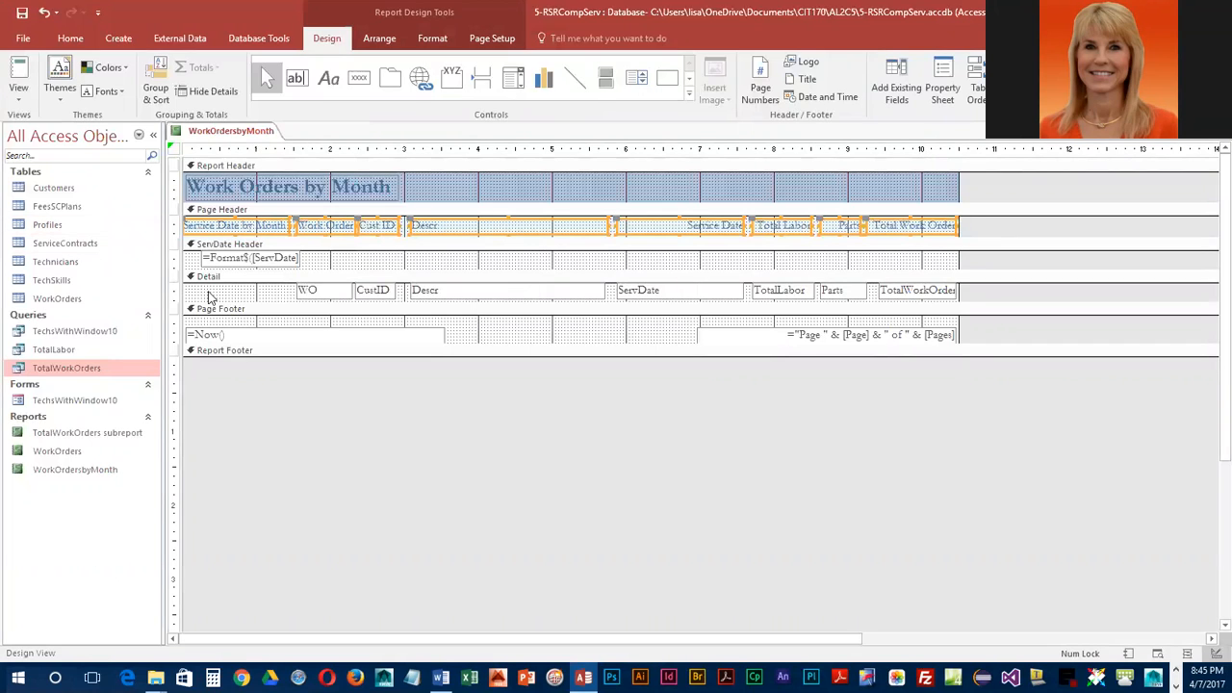
pyautogui.click(150, 101)
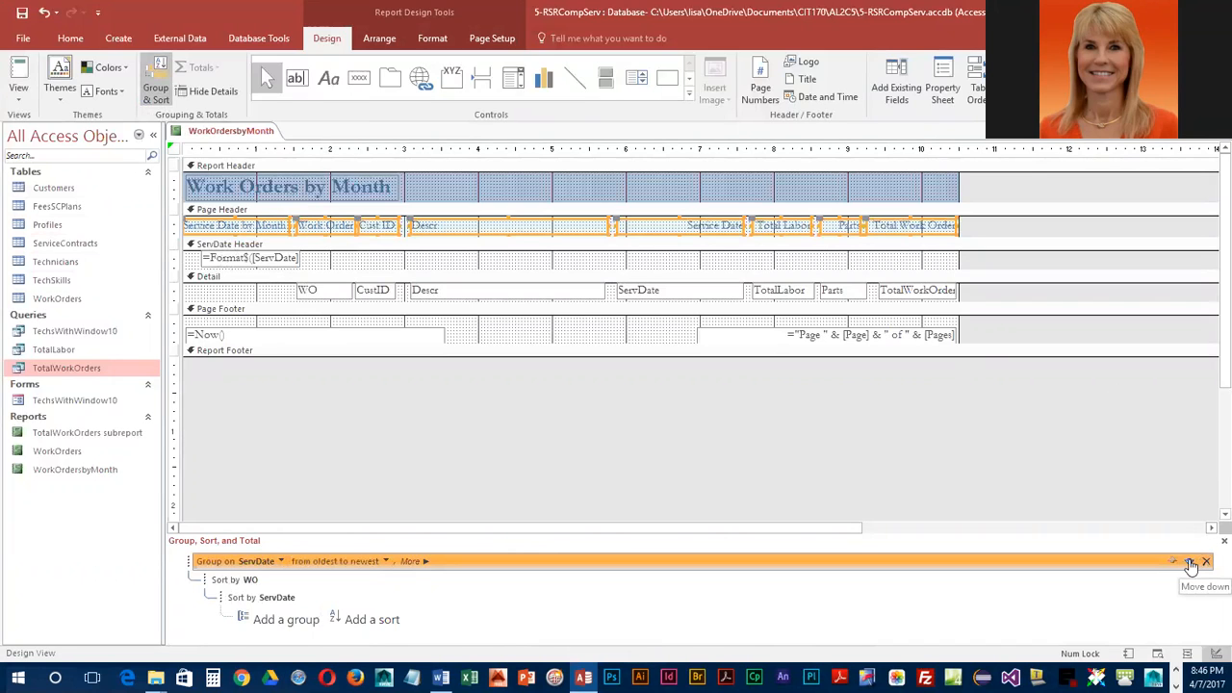
pyautogui.click(423, 562)
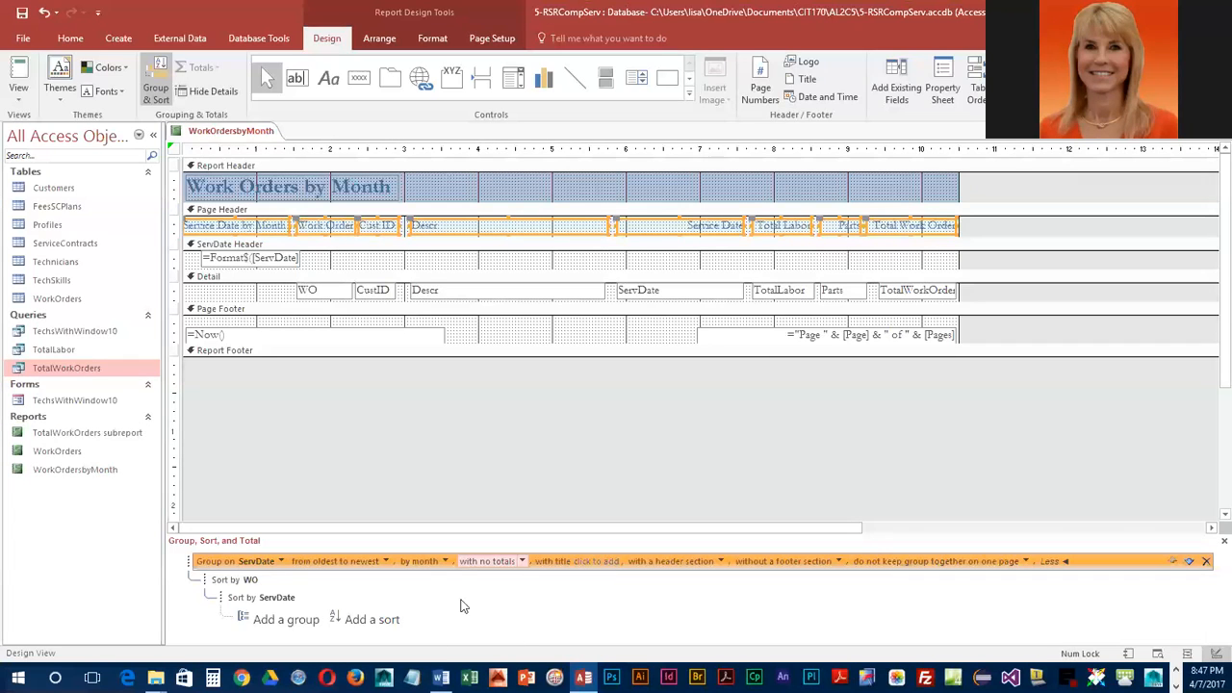
# Add a Count Records total on WO to the ServDate group, with a grand total and a subtotal in the group footer
pyautogui.click(522, 561)
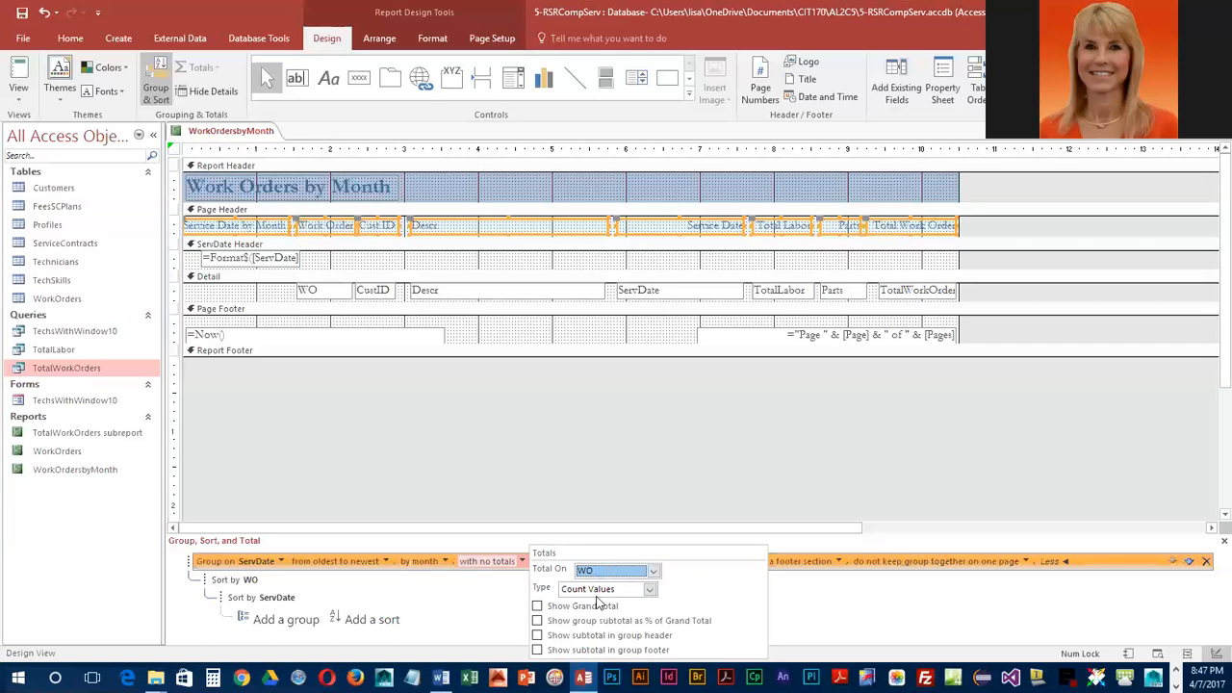
pyautogui.click(652, 593)
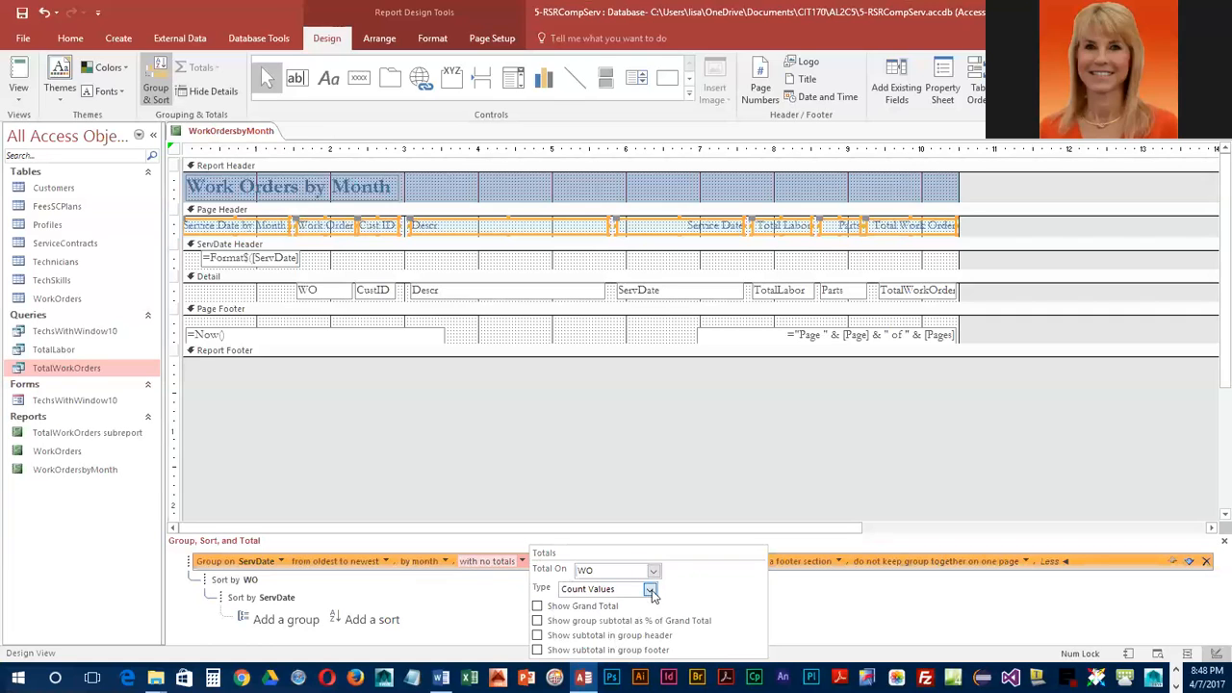
pyautogui.click(629, 602)
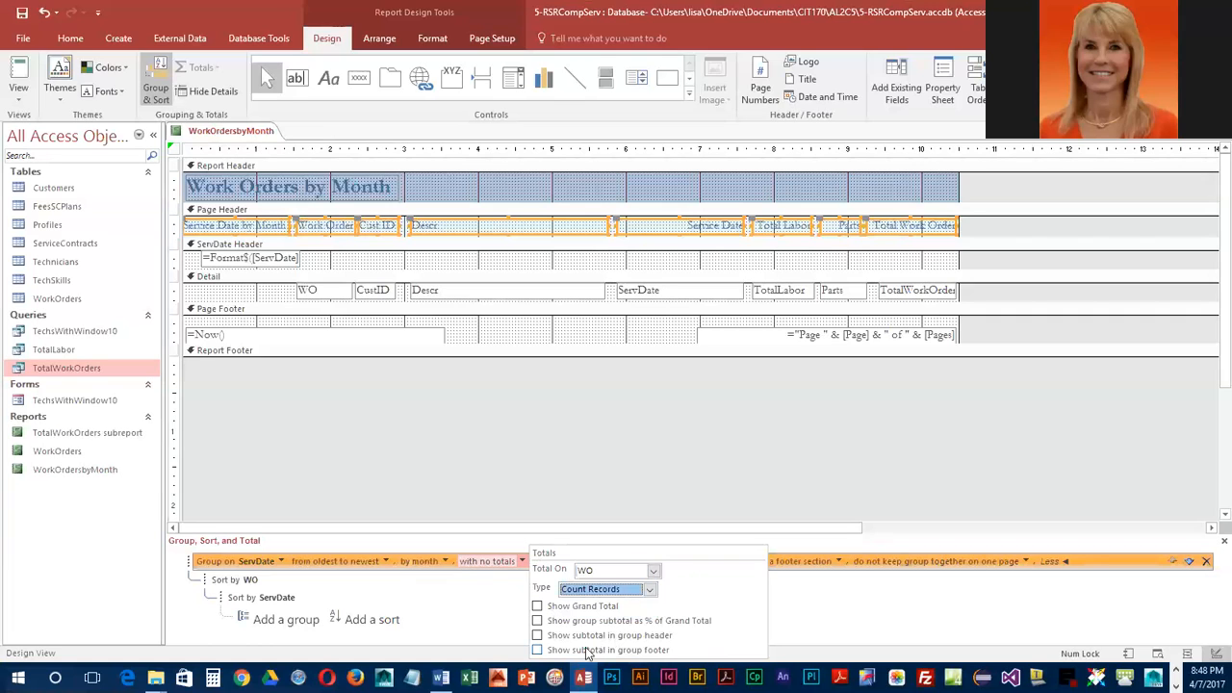
pyautogui.click(537, 606)
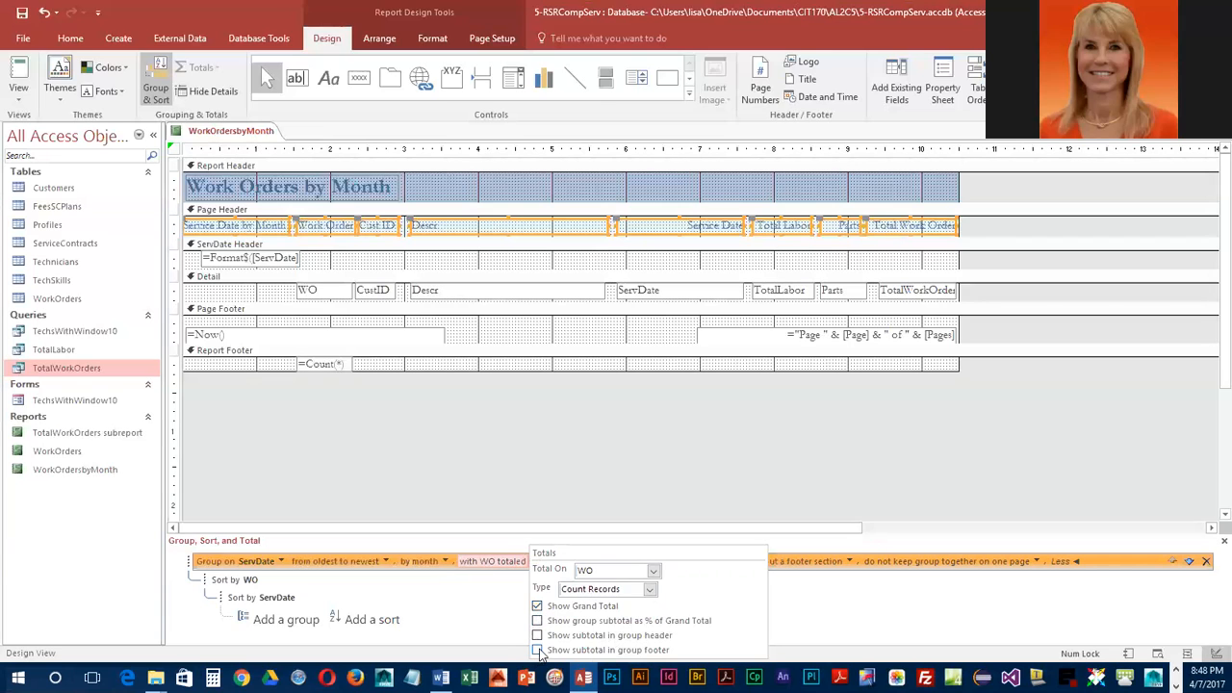
pyautogui.click(537, 651)
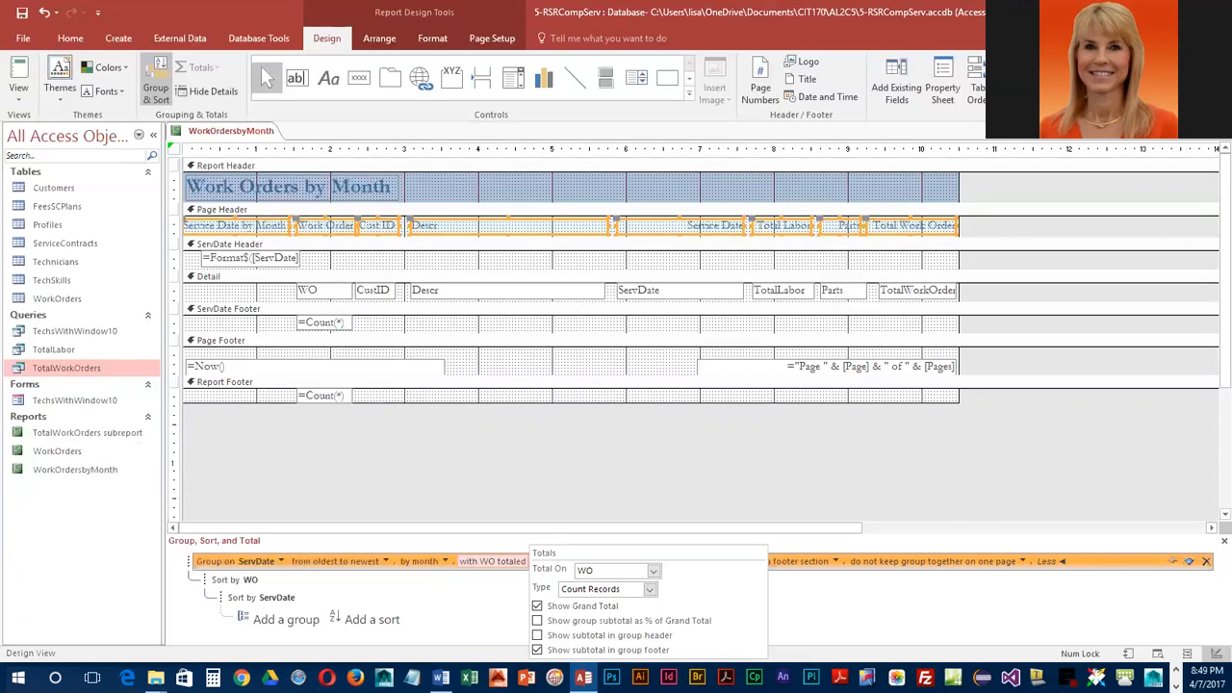
pyautogui.click(489, 628)
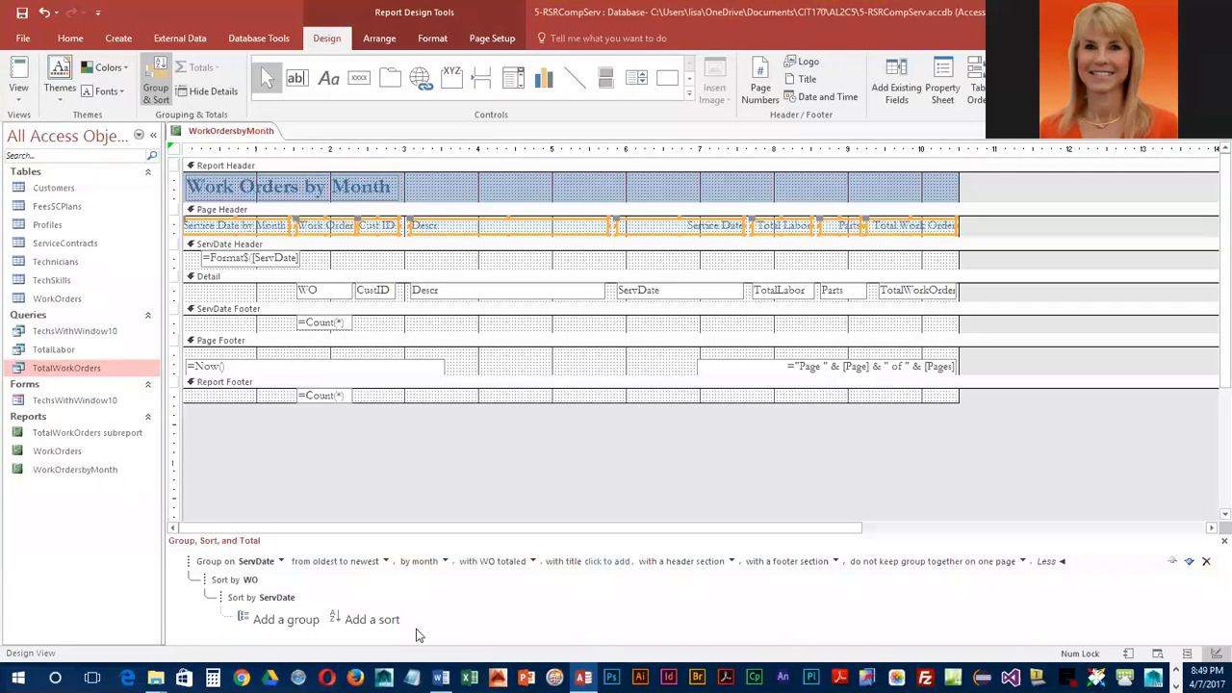
# Add a Sum total on TotalWorkOrder to the ServDate group, with a grand total and a subtotal in the group footer
pyautogui.click(533, 562)
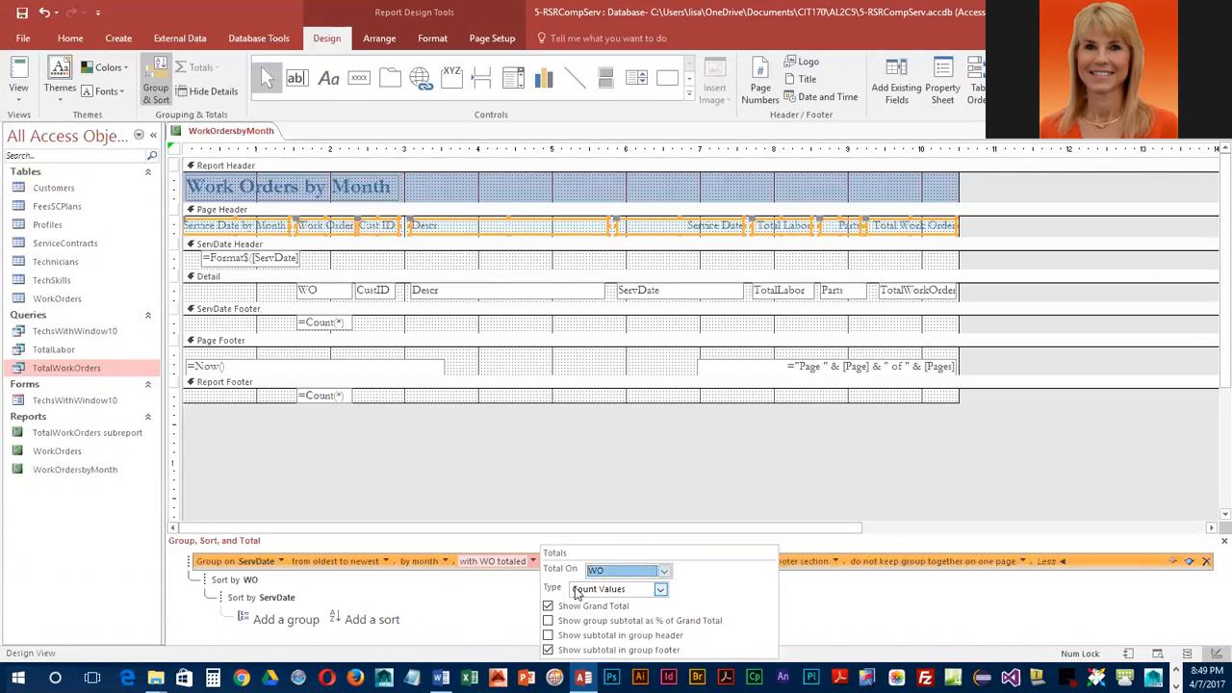
pyautogui.click(664, 572)
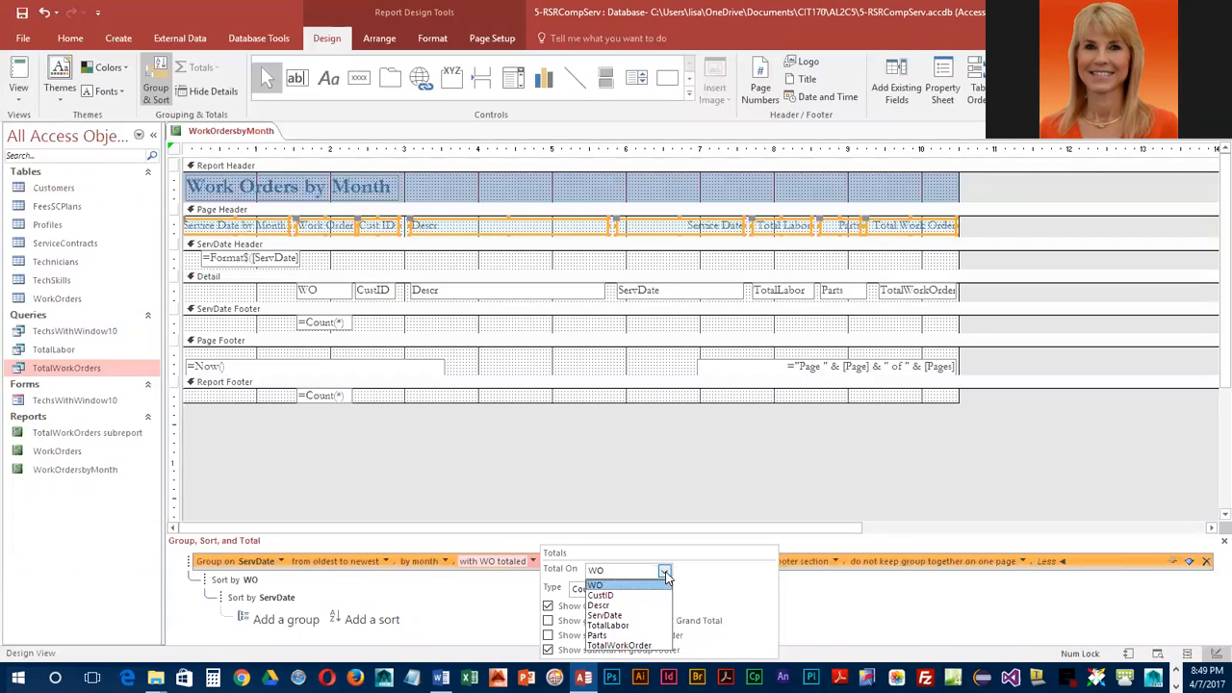
pyautogui.click(654, 646)
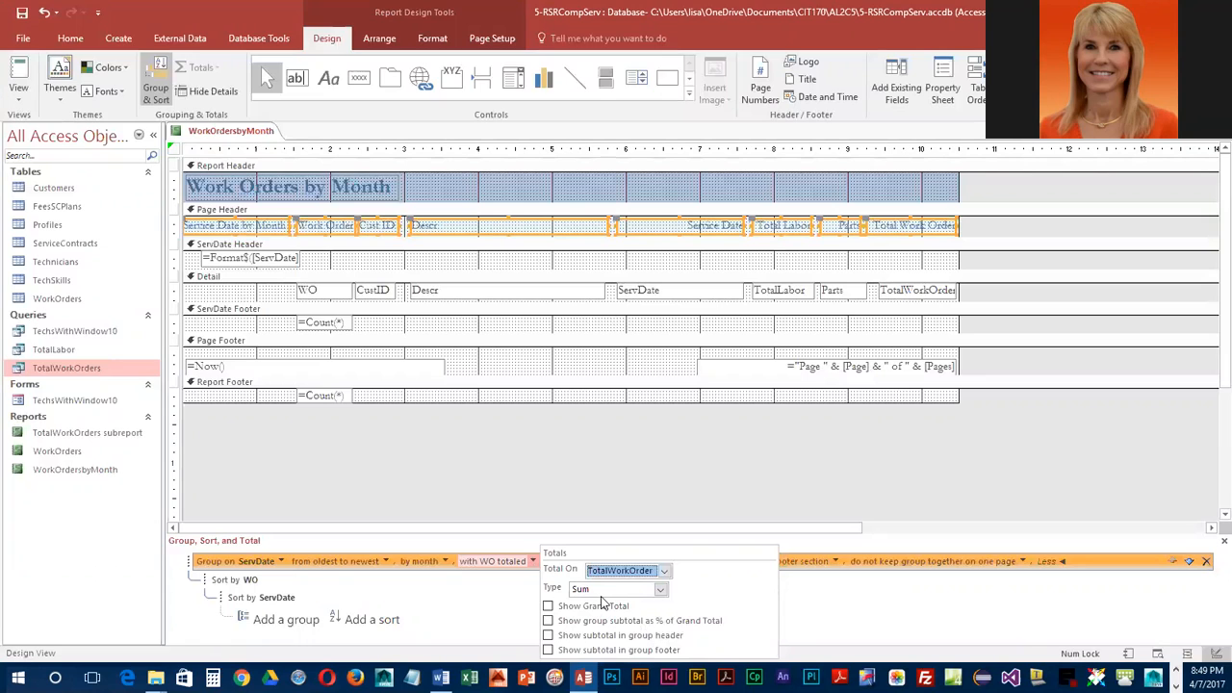
pyautogui.click(548, 607)
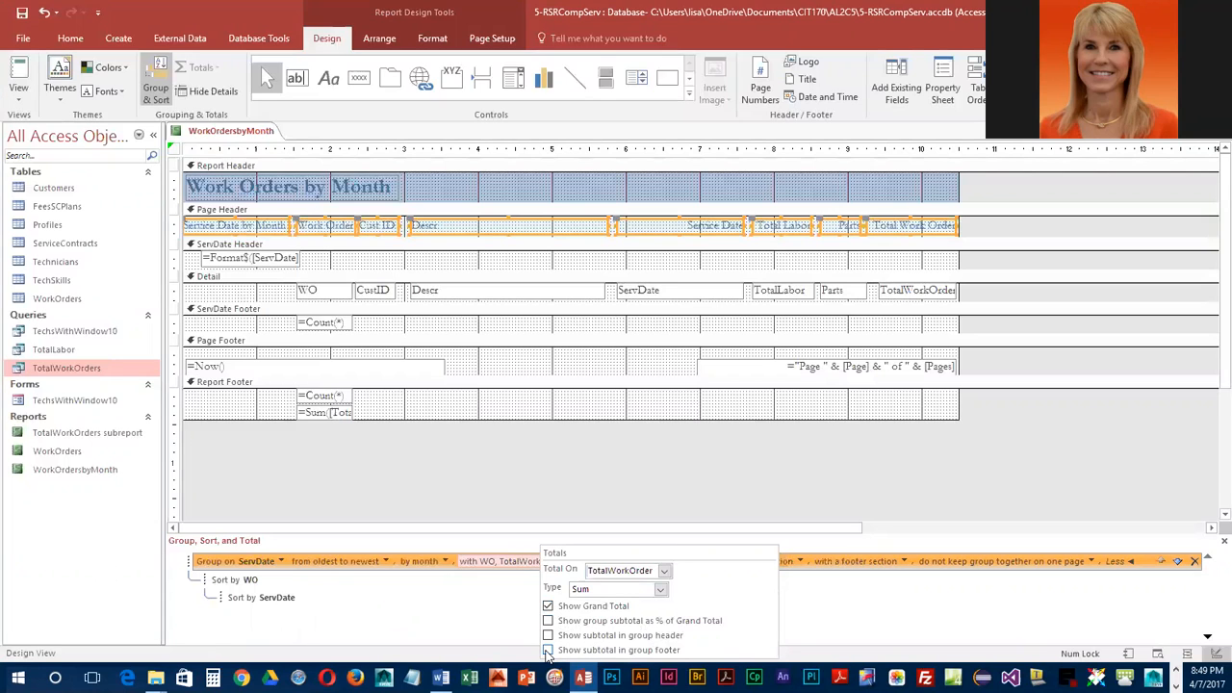
pyautogui.click(547, 651)
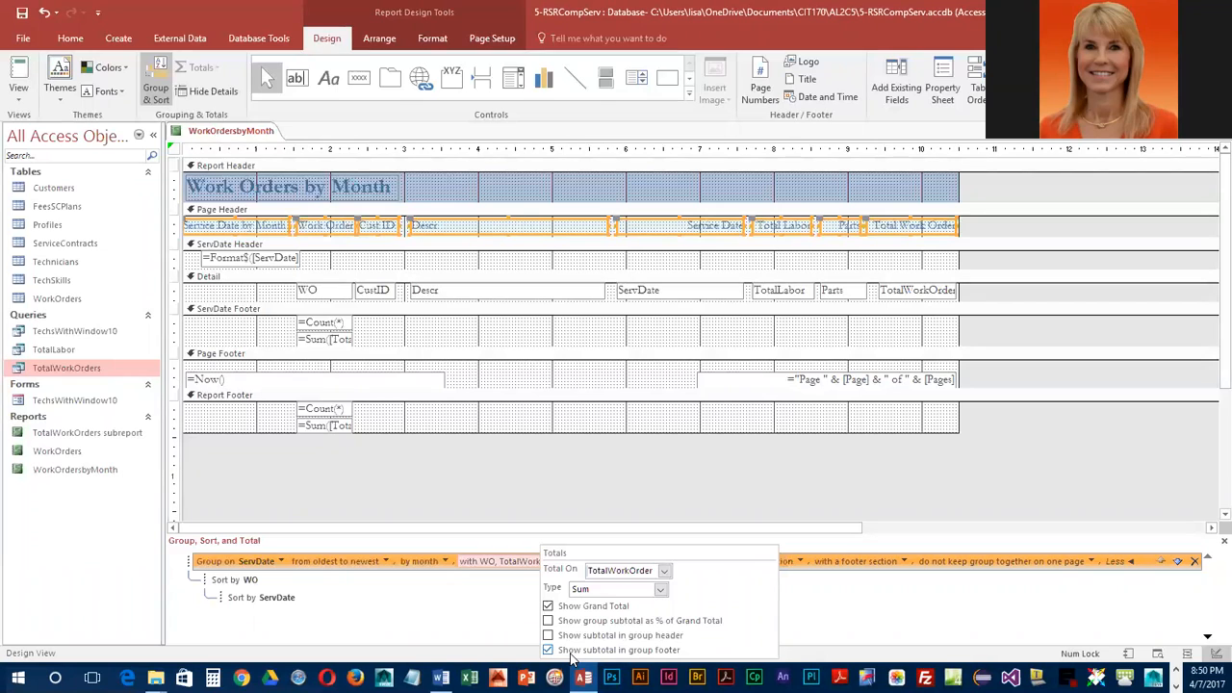
pyautogui.click(502, 608)
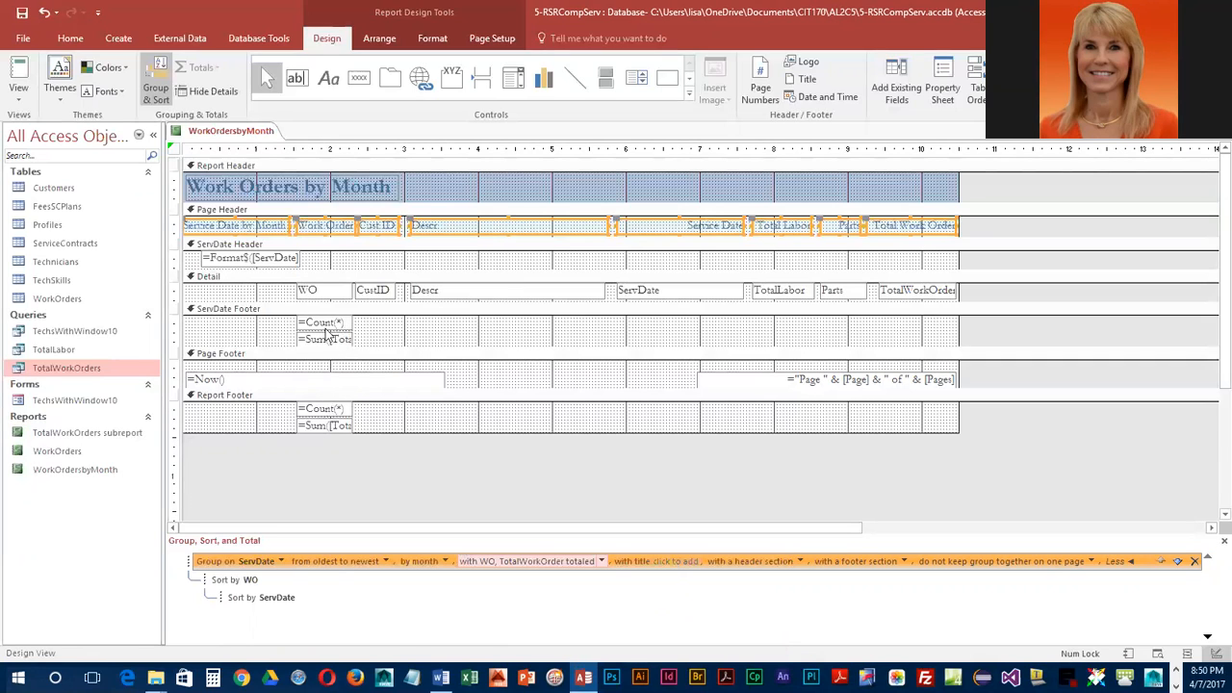
# Read through the whole Sum expression in the text box in the Report Footer
pyautogui.click(316, 427)
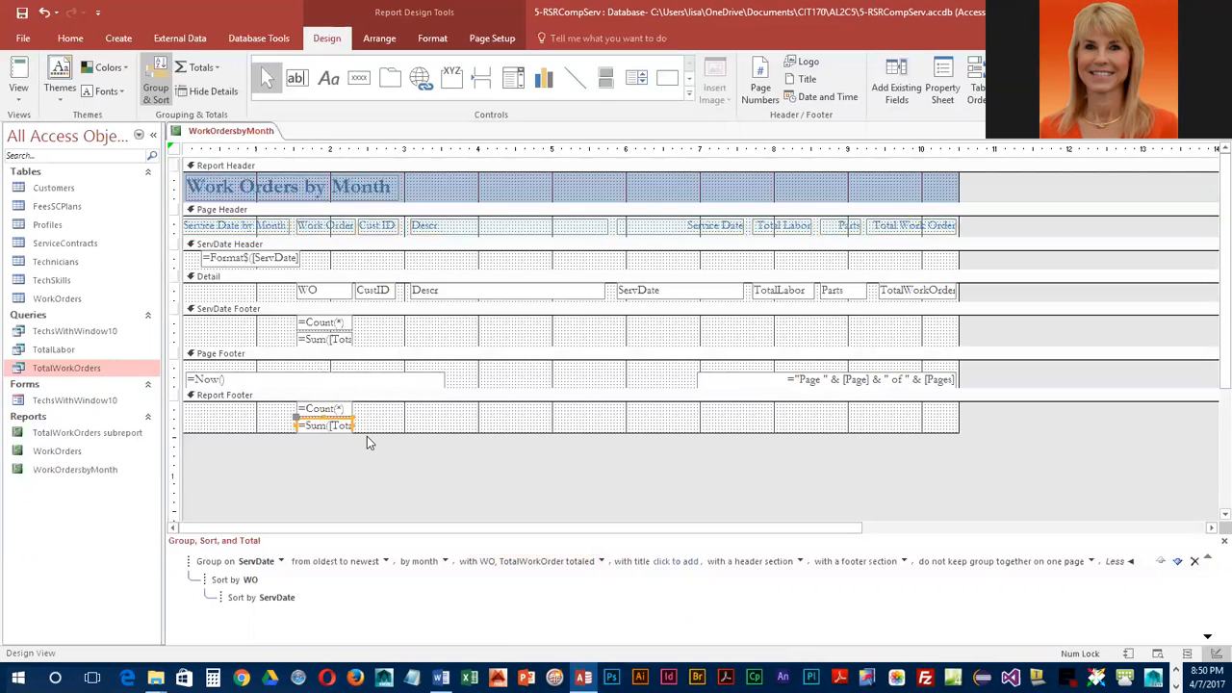
pyautogui.click(340, 426)
pyautogui.press('Right')
pyautogui.press('Right')
pyautogui.press('Right')
pyautogui.press('Right')
pyautogui.press('Right')
pyautogui.press('Right')
pyautogui.press('Right')
pyautogui.press('Right')
pyautogui.press('Right')
pyautogui.press('Right')
pyautogui.press('Right')
pyautogui.press('Right')
pyautogui.press('Right')
pyautogui.press('Left')
pyautogui.press('Left')
pyautogui.press('Left')
pyautogui.press('Left')
pyautogui.press('Left')
pyautogui.press('Left')
pyautogui.press('Left')
pyautogui.press('Left')
pyautogui.press('Left')
pyautogui.press('Left')
pyautogui.press('Left')
pyautogui.press('Left')
pyautogui.press('Left')
pyautogui.press('Left')
pyautogui.press('Left')
pyautogui.press('Left')
pyautogui.press('Left')
pyautogui.press('Left')
pyautogui.press('Left')
pyautogui.press('Left')
pyautogui.press('Left')
pyautogui.press('Left')
pyautogui.click(409, 411)
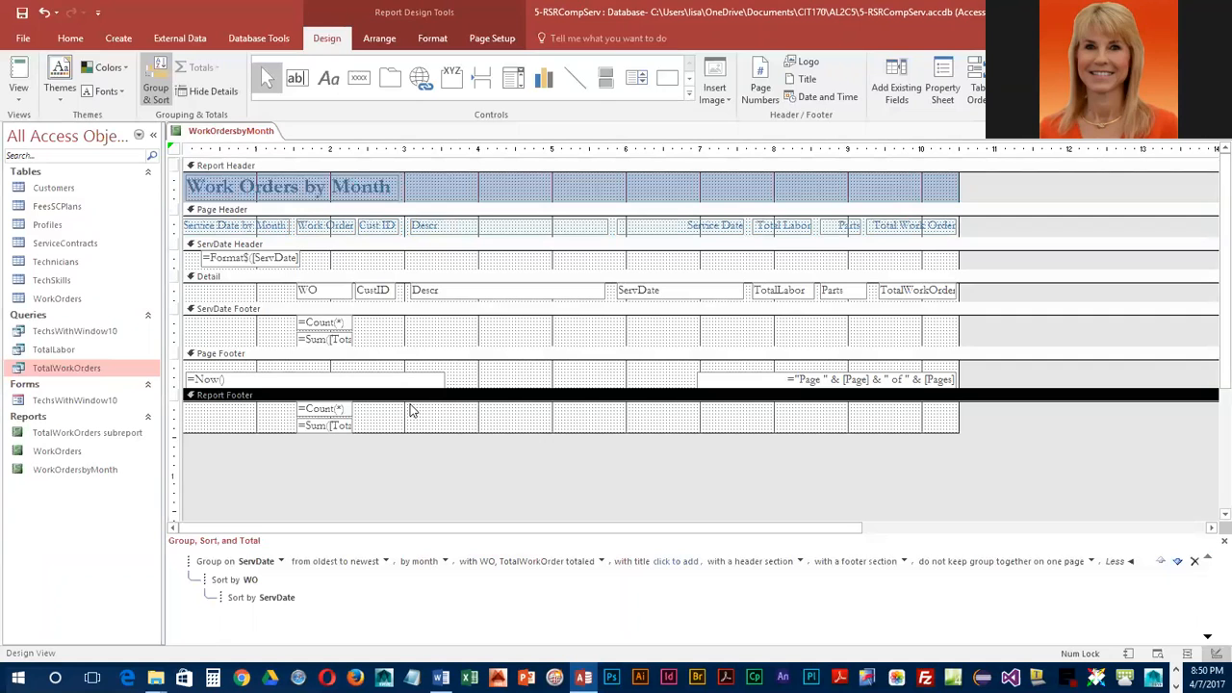
# Close Group, Sort, and Total and check the monthly and grand totals on both report pages in Print Preview
pyautogui.click(1220, 542)
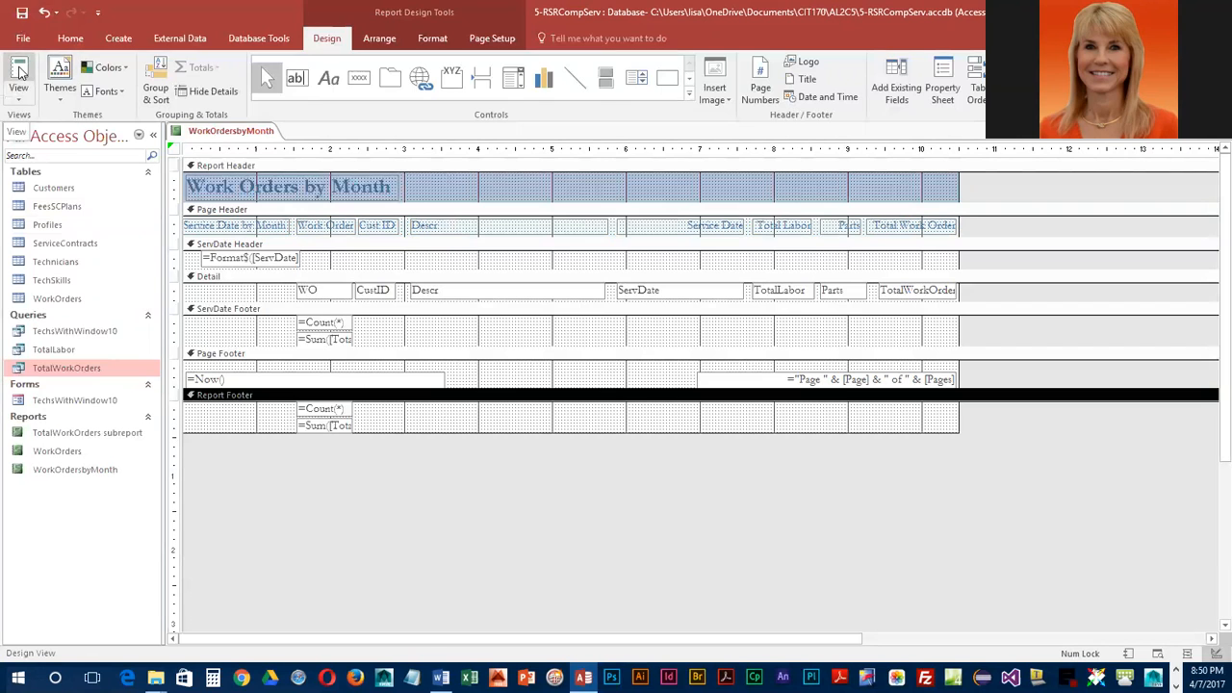
pyautogui.click(15, 103)
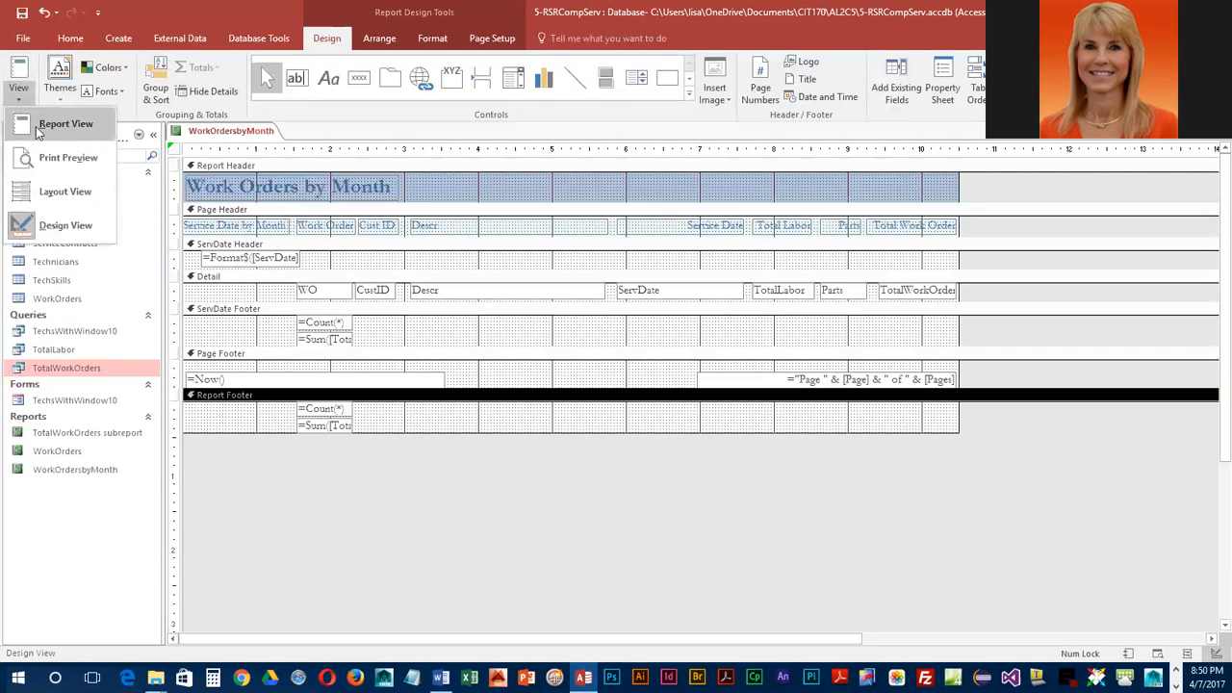
pyautogui.click(58, 157)
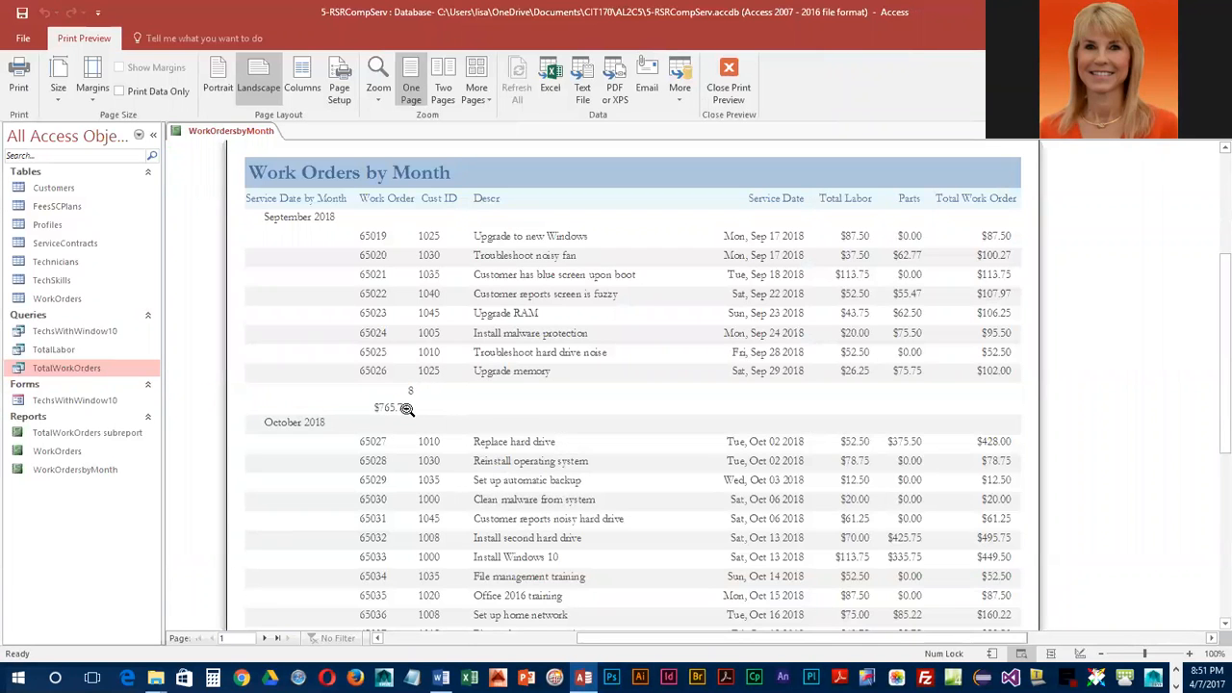
pyautogui.scroll(-3, 428, 447)
pyautogui.scroll(-1, 474, 536)
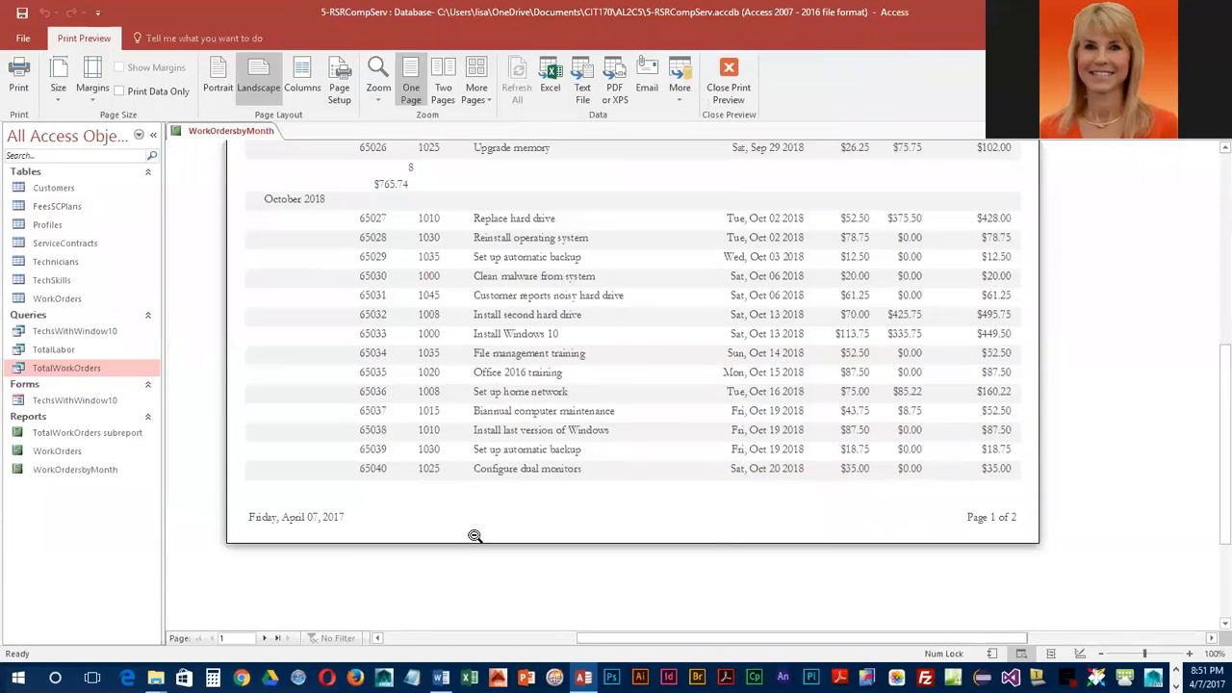
pyautogui.scroll(-2, 405, 558)
pyautogui.scroll(3, 341, 567)
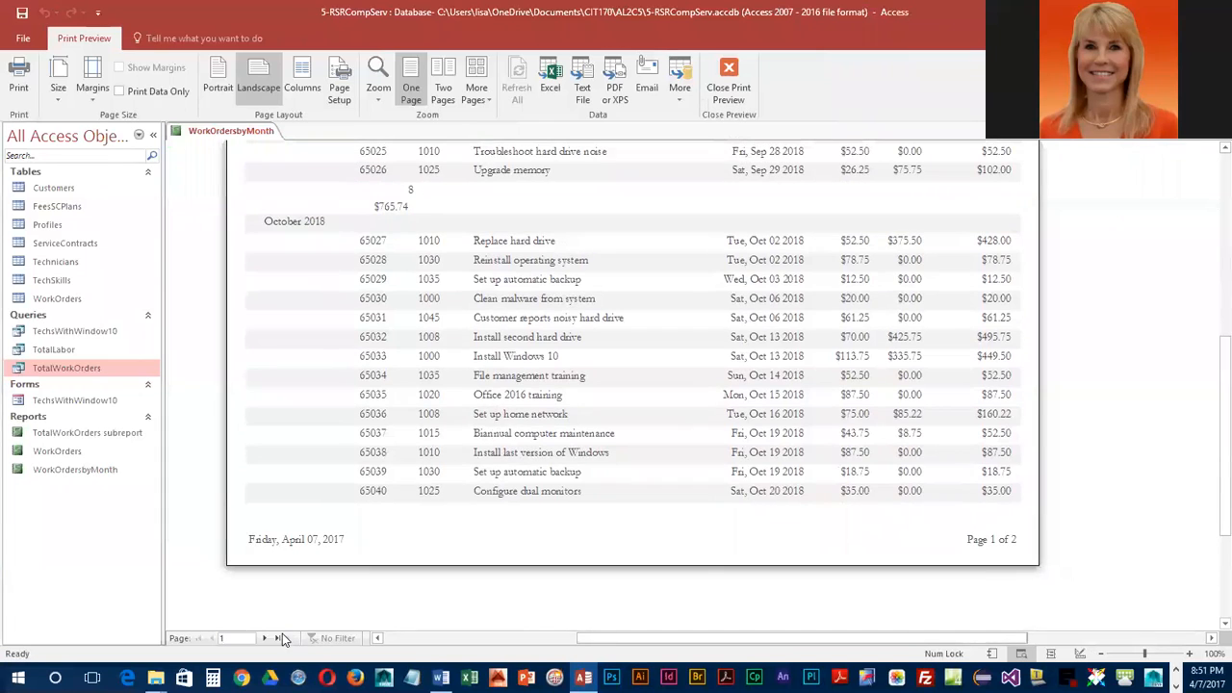
pyautogui.click(265, 639)
pyautogui.scroll(4, 379, 476)
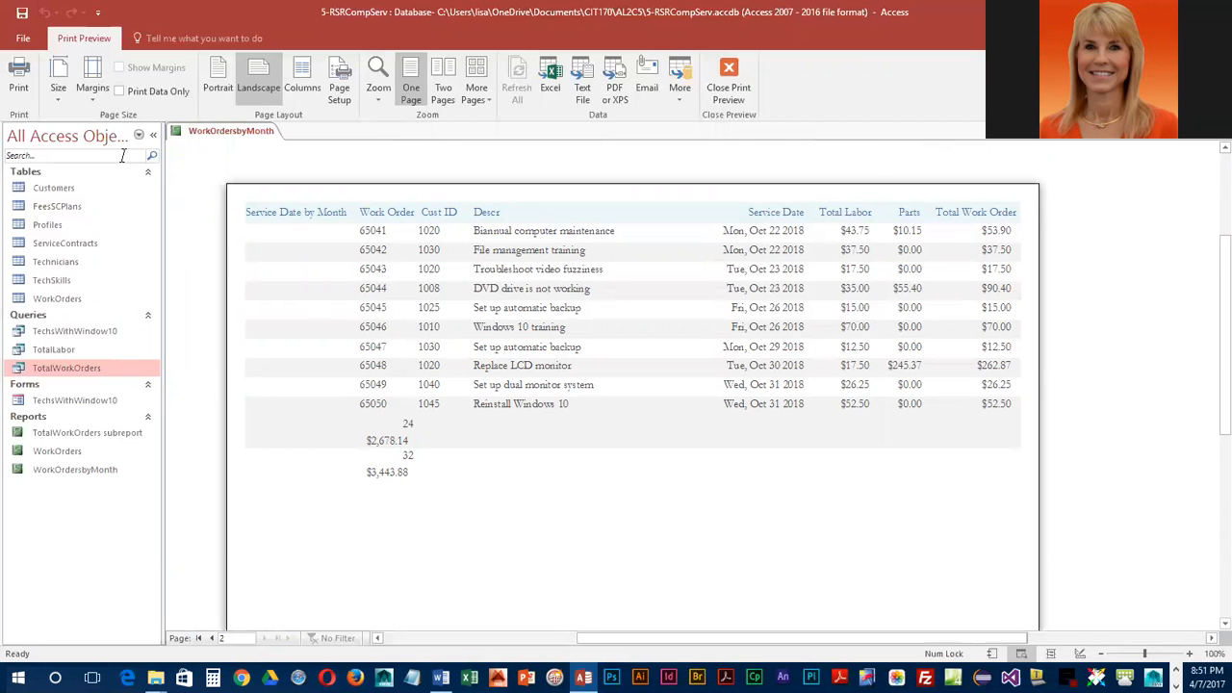
pyautogui.click(717, 79)
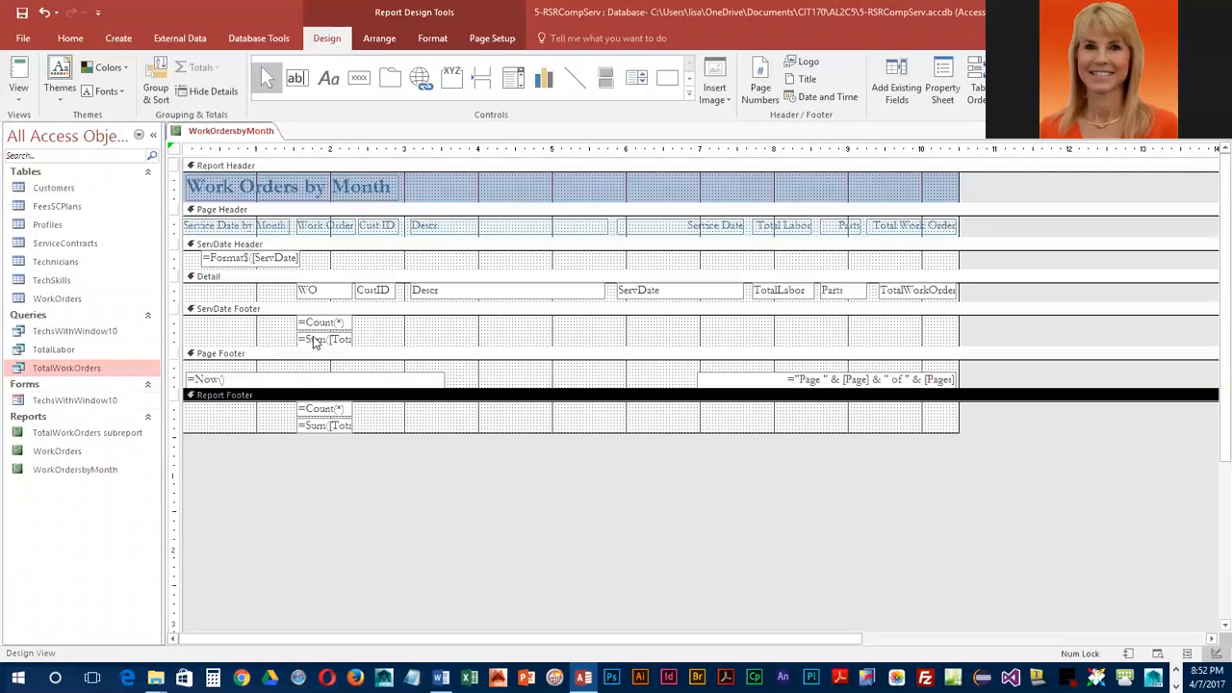
# Move the Sum text boxes in the ServDate Footer and Report Footer together under the TotalWorkOrder column
pyautogui.click(314, 341)
pyautogui.keyDown('shift'); pyautogui.click(337, 428); pyautogui.keyUp('shift')
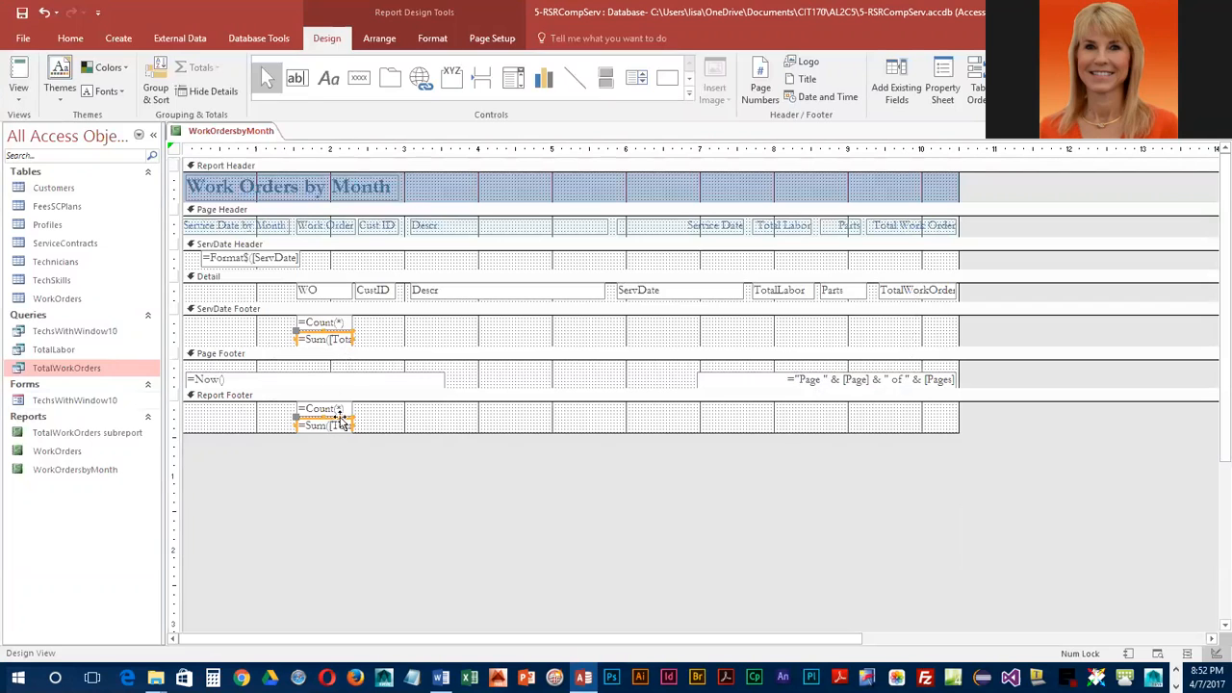
pyautogui.moveTo(339, 422); pyautogui.dragTo(947, 416)
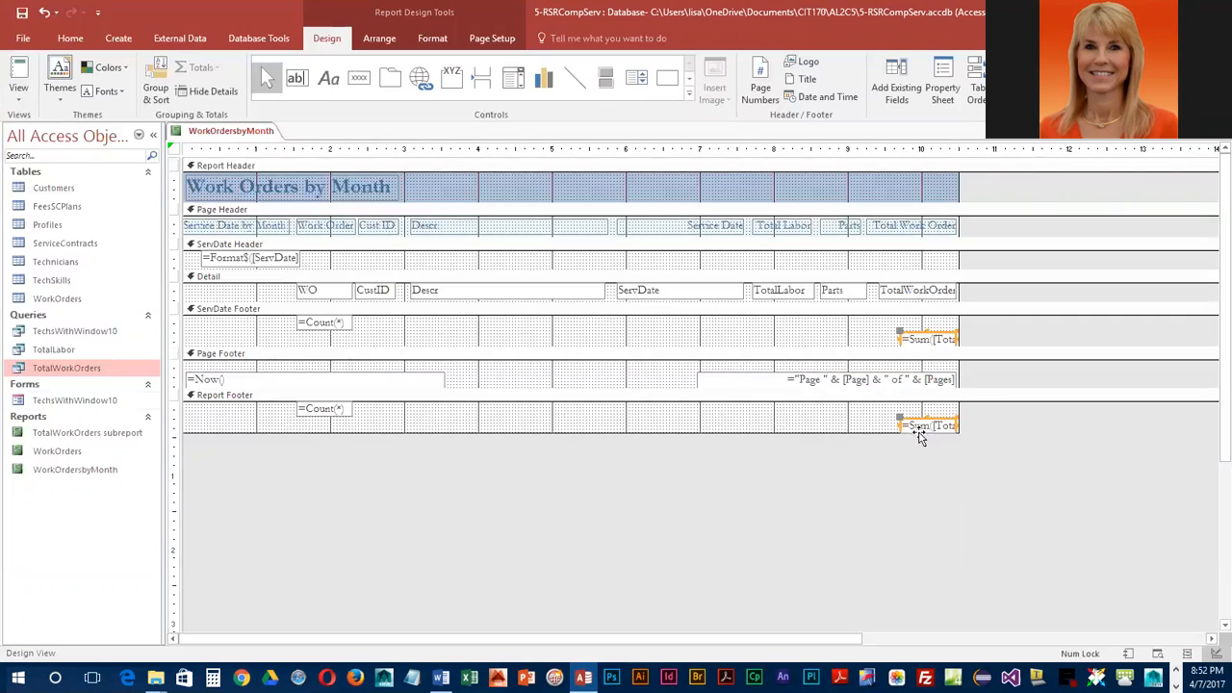
# Align the right edges of both Sum text boxes, the TotalWorkOrder text box and the Total Work Order label
pyautogui.keyDown('shift'); pyautogui.click(933, 293); pyautogui.keyUp('shift')
pyautogui.keyDown('shift'); pyautogui.click(948, 225); pyautogui.keyUp('shift')
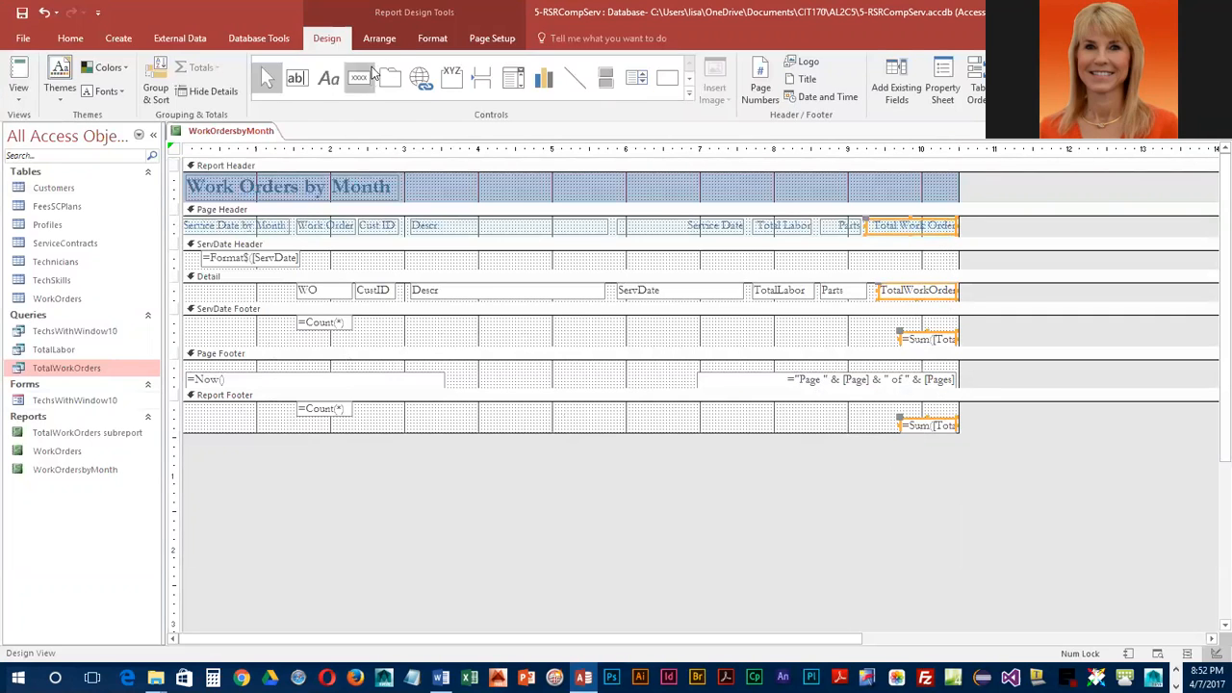
pyautogui.click(379, 39)
pyautogui.click(724, 94)
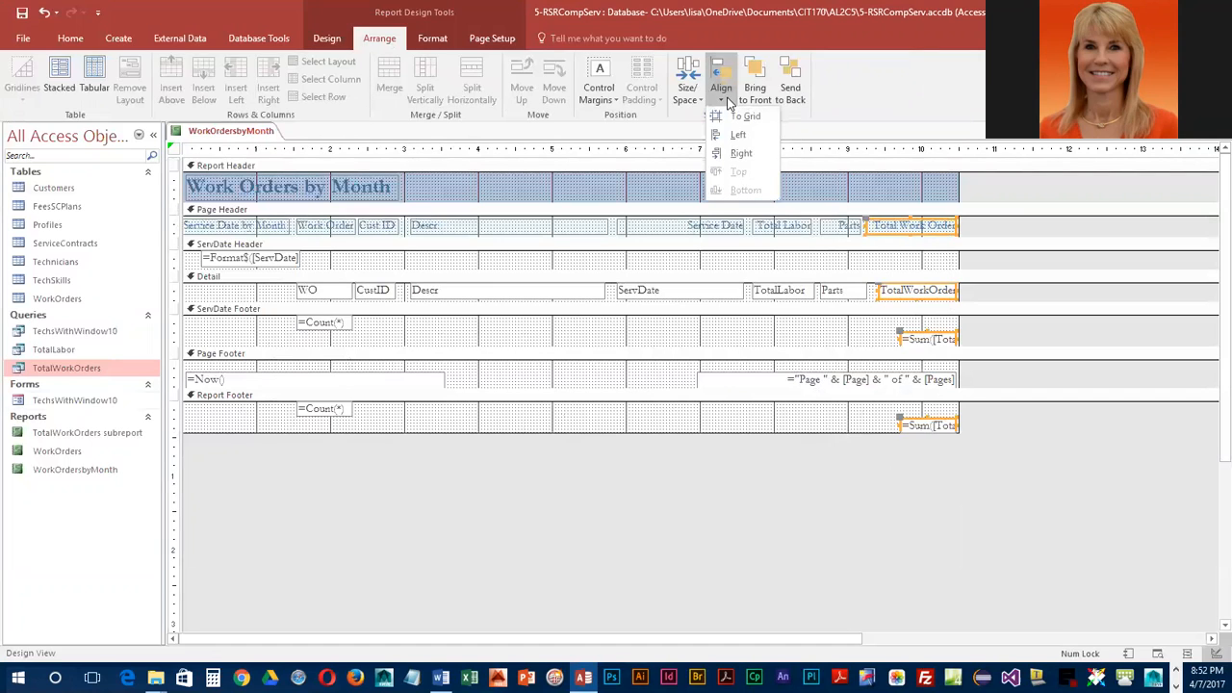
pyautogui.click(736, 153)
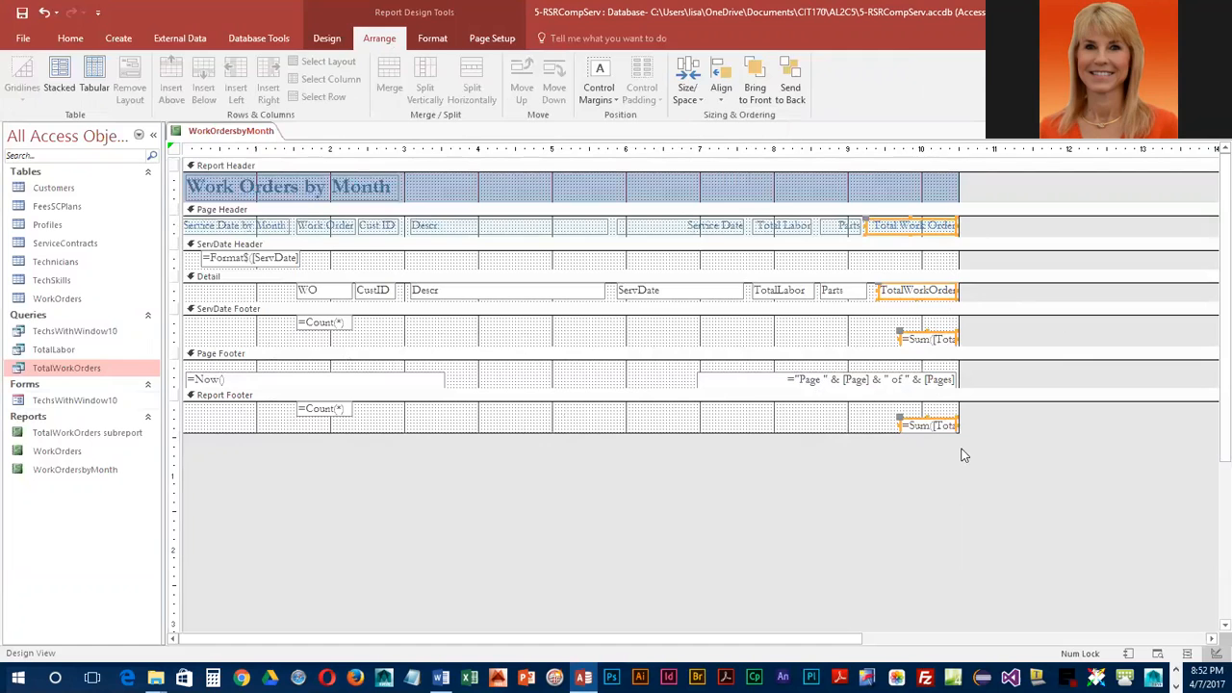
pyautogui.click(915, 334)
pyautogui.moveTo(915, 334); pyautogui.dragTo(919, 326)
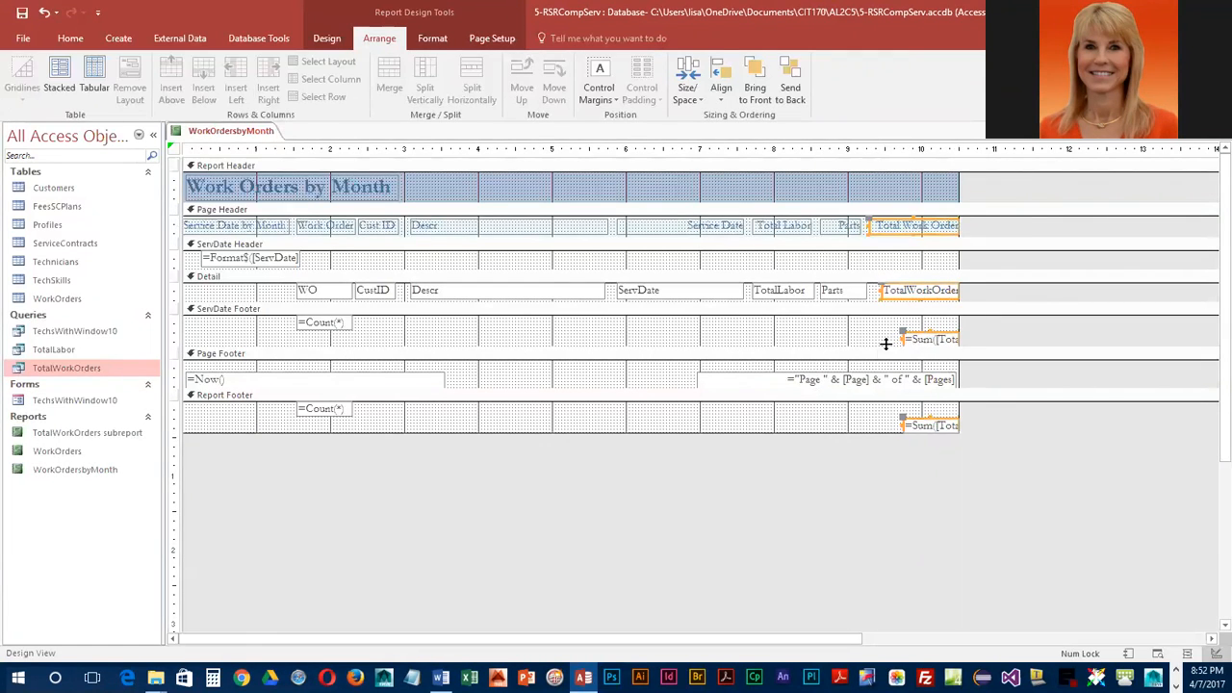
pyautogui.click(45, 13)
# Move the Sum text box in the ServDate Footer up level with the Count text box
pyautogui.click(882, 339)
pyautogui.click(916, 334)
pyautogui.moveTo(917, 334); pyautogui.dragTo(916, 317)
# Nudge the Sum text box in the Report Footer up level with the Count text box beside it
pyautogui.click(921, 421)
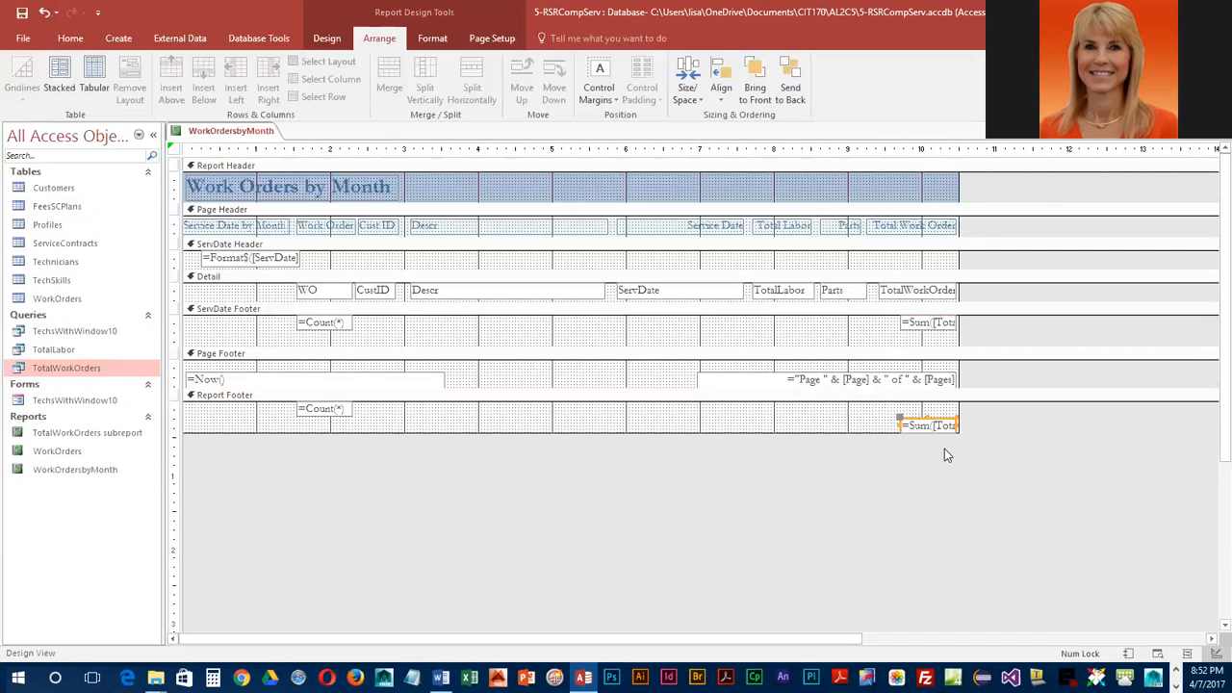
pyautogui.press('Up')
pyautogui.press('Up')
pyautogui.press('Up')
pyautogui.press('Up')
pyautogui.press('Up')
pyautogui.press('Up')
pyautogui.press('Up')
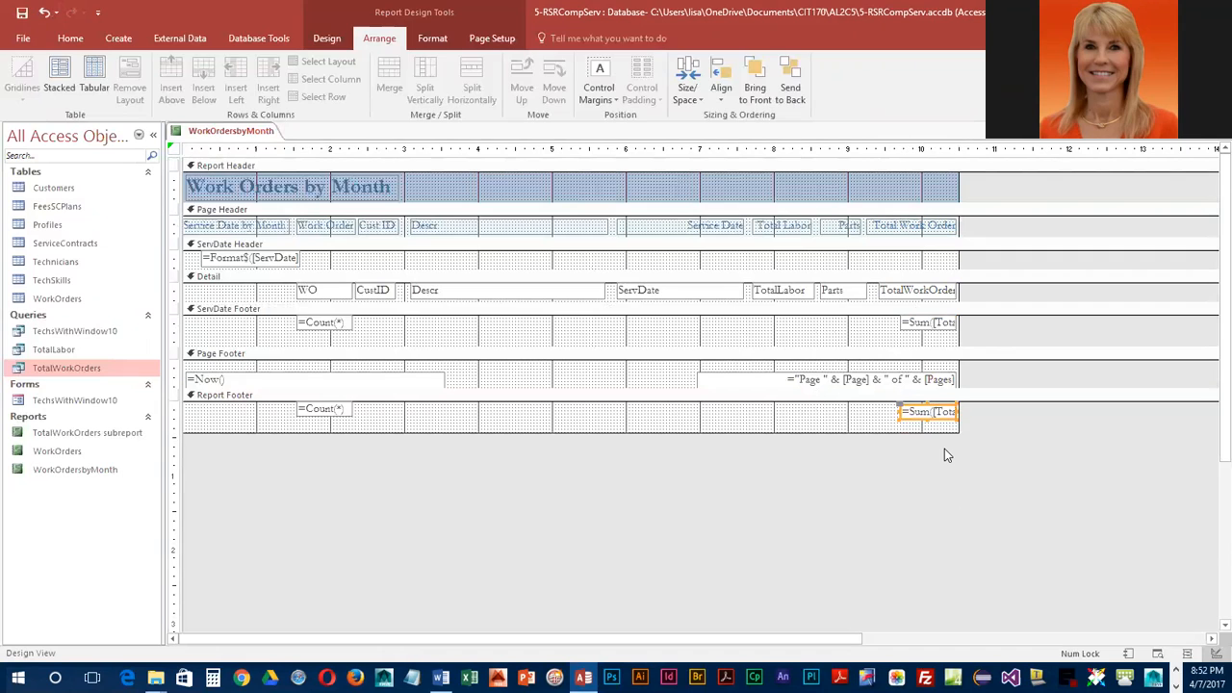
pyautogui.press('Up')
pyautogui.press('Up')
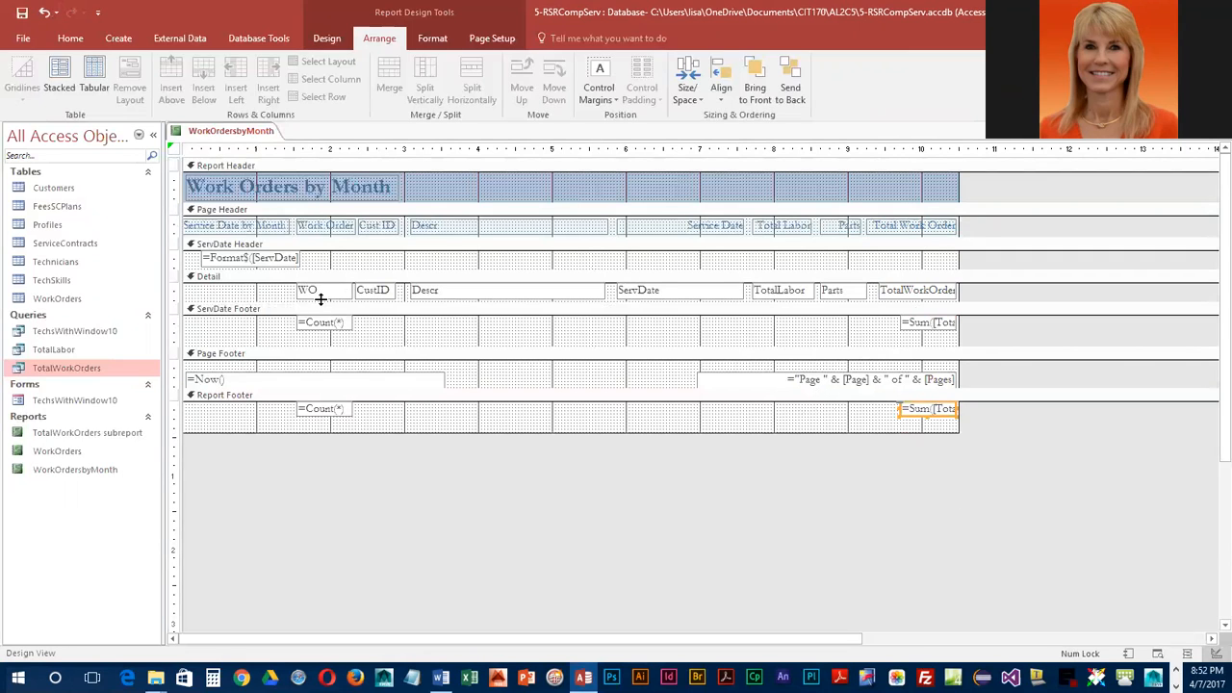
# Narrow both Count text boxes in the ServDate Footer and Report Footer and align their right edges with the WO text box
pyautogui.click(335, 325)
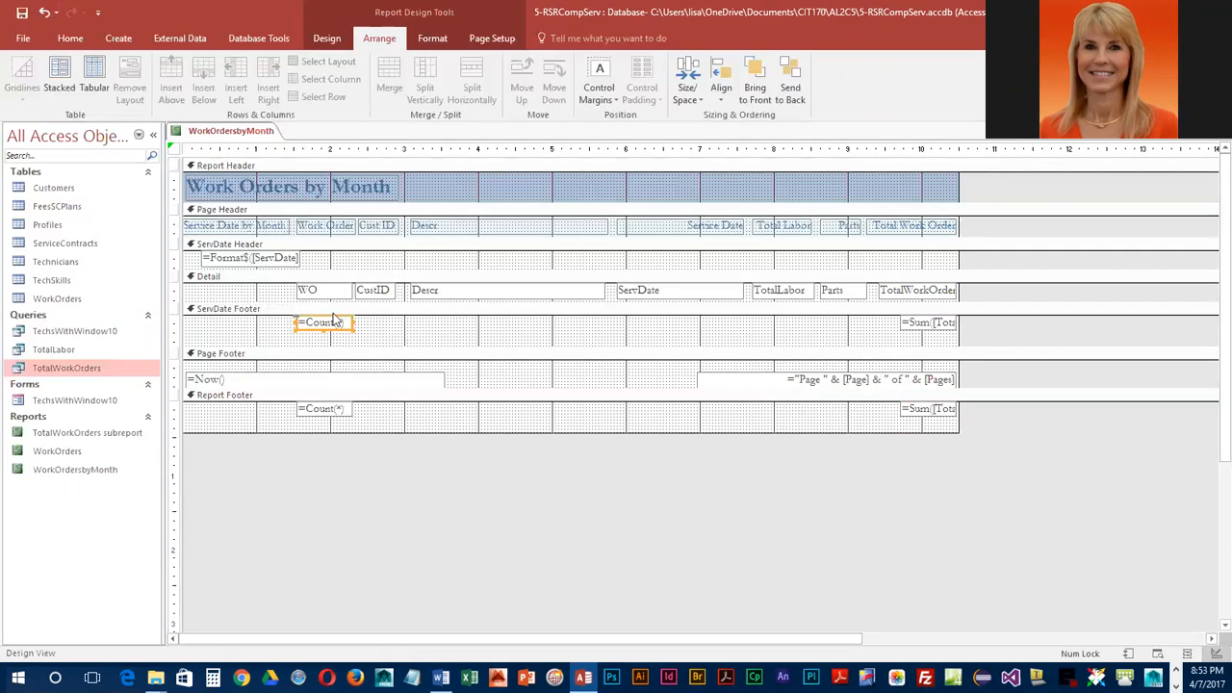
pyautogui.keyDown('shift'); pyautogui.click(337, 417); pyautogui.keyUp('shift')
pyautogui.moveTo(352, 322); pyautogui.dragTo(343, 324)
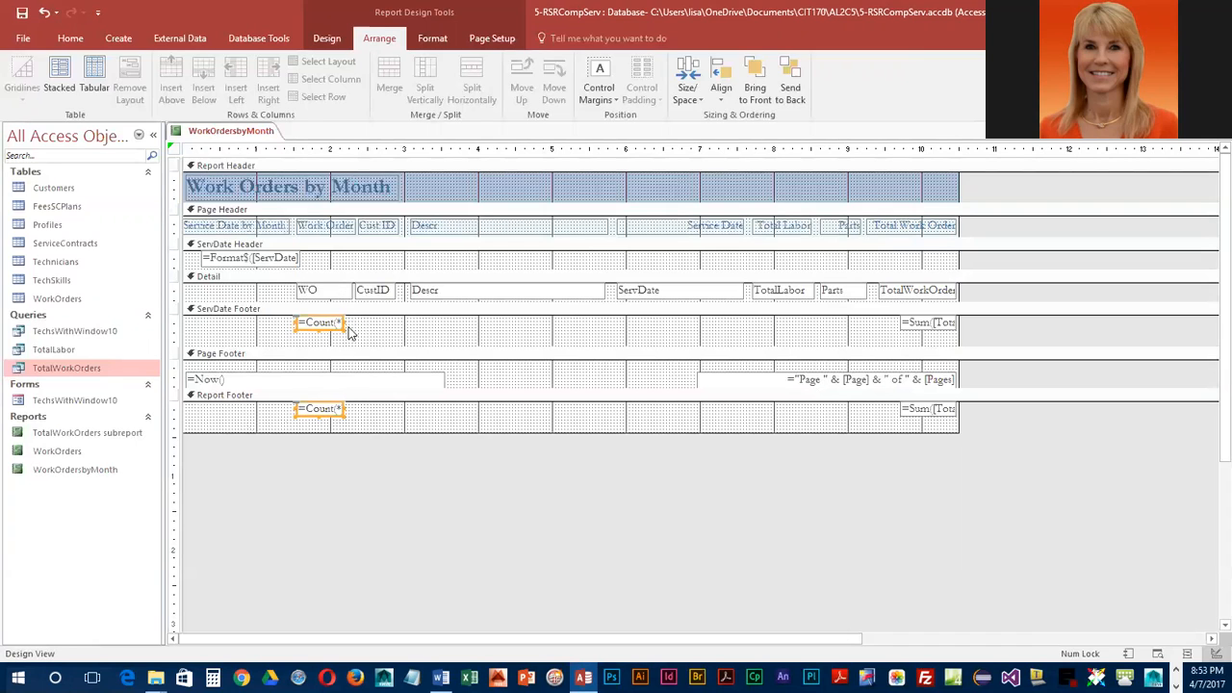
pyautogui.keyDown('shift'); pyautogui.click(345, 293); pyautogui.keyUp('shift')
pyautogui.click(720, 104)
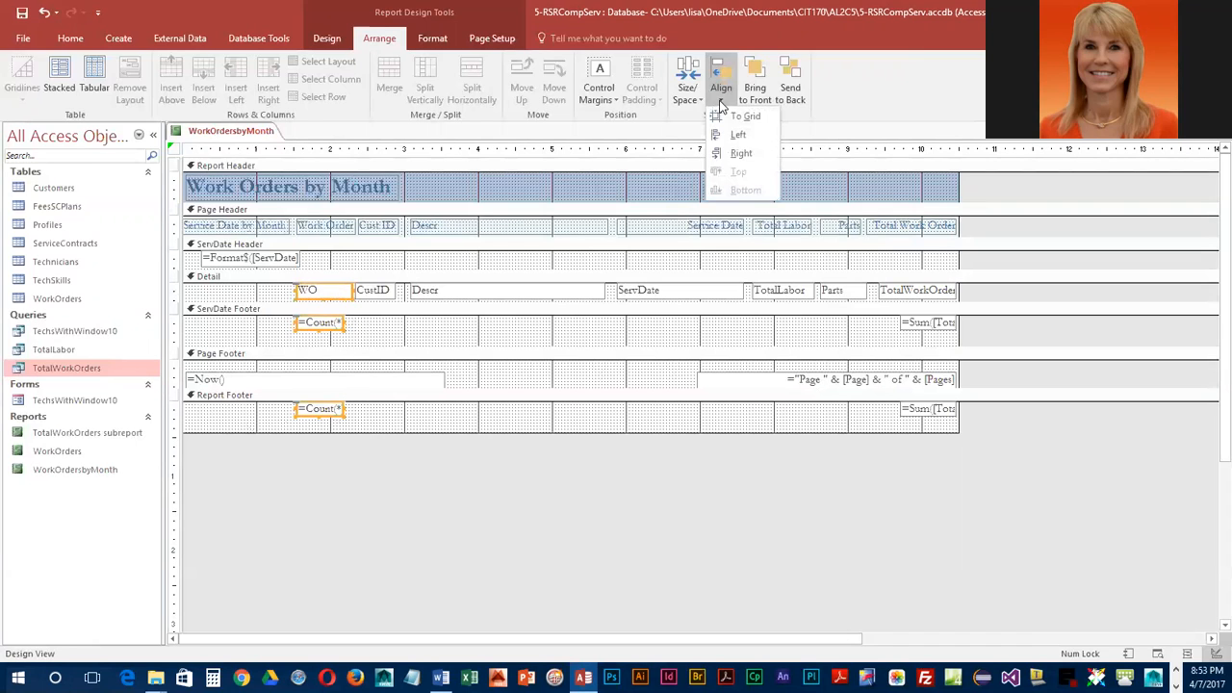
pyautogui.click(733, 155)
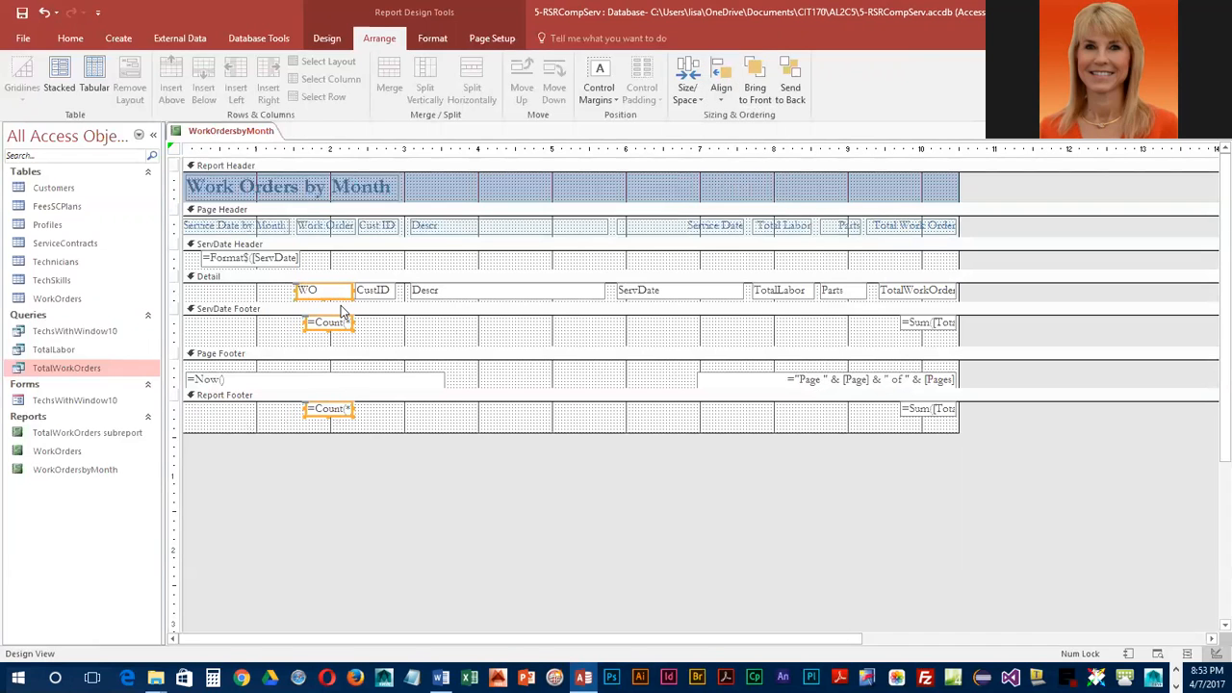
# Right-align the text inside the WO text box and both Count text boxes
pyautogui.click(327, 38)
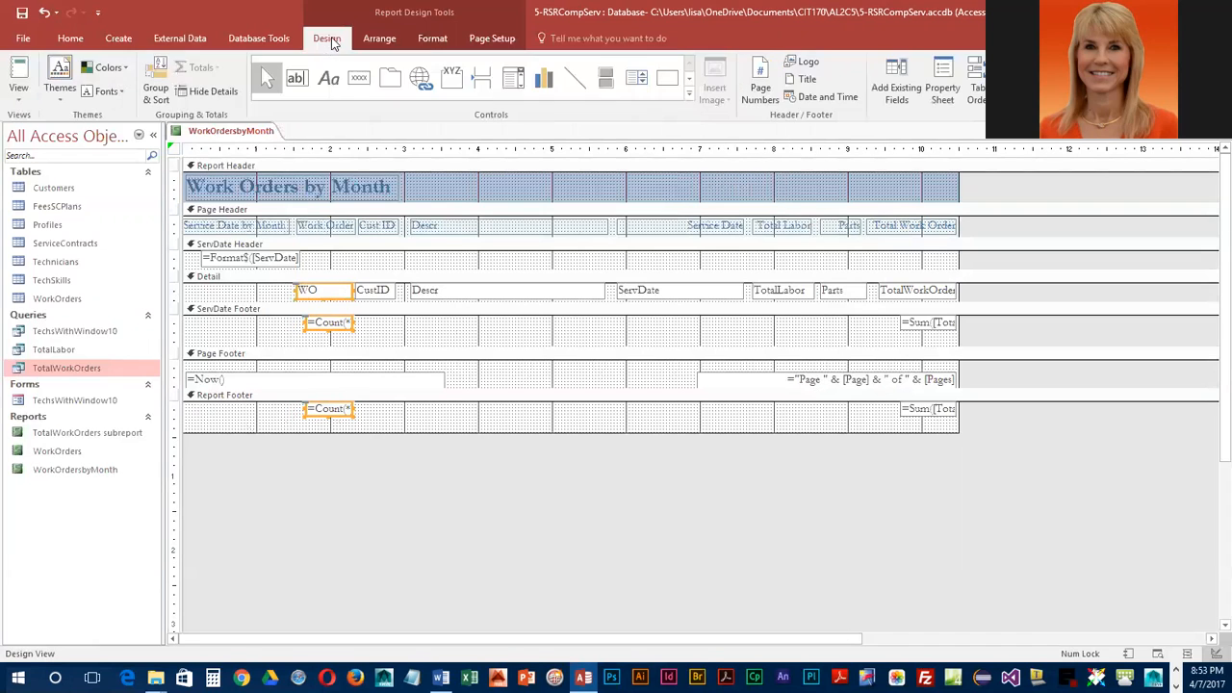
pyautogui.click(435, 41)
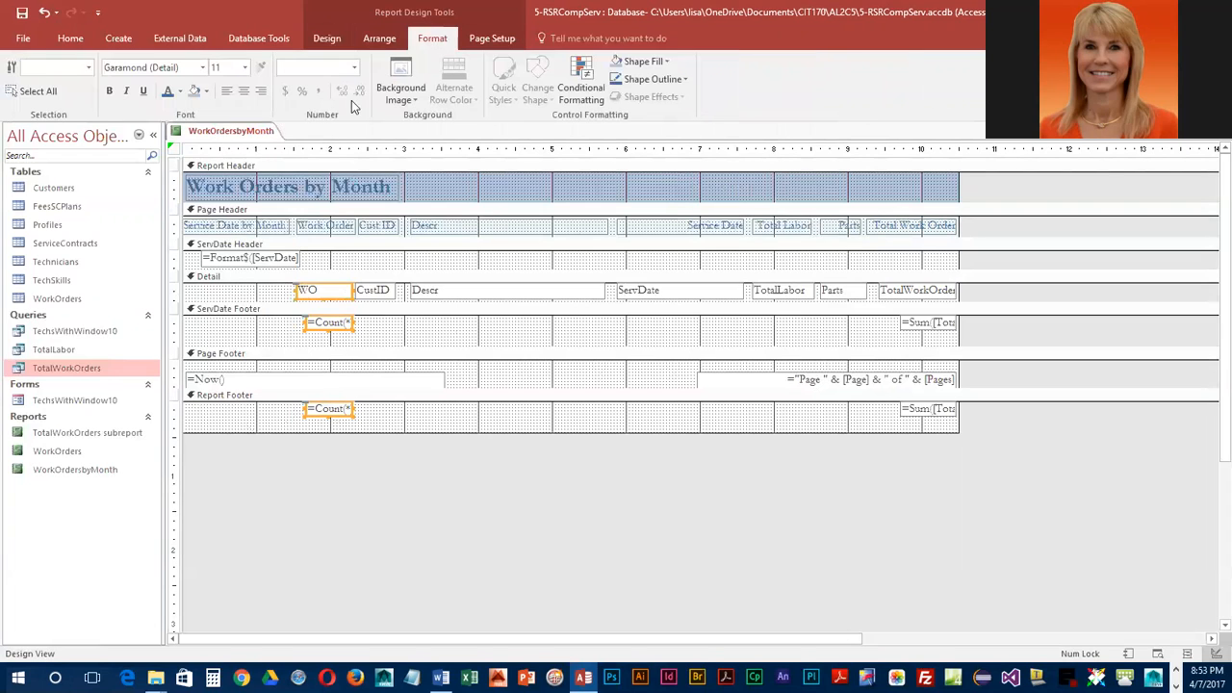
pyautogui.click(260, 94)
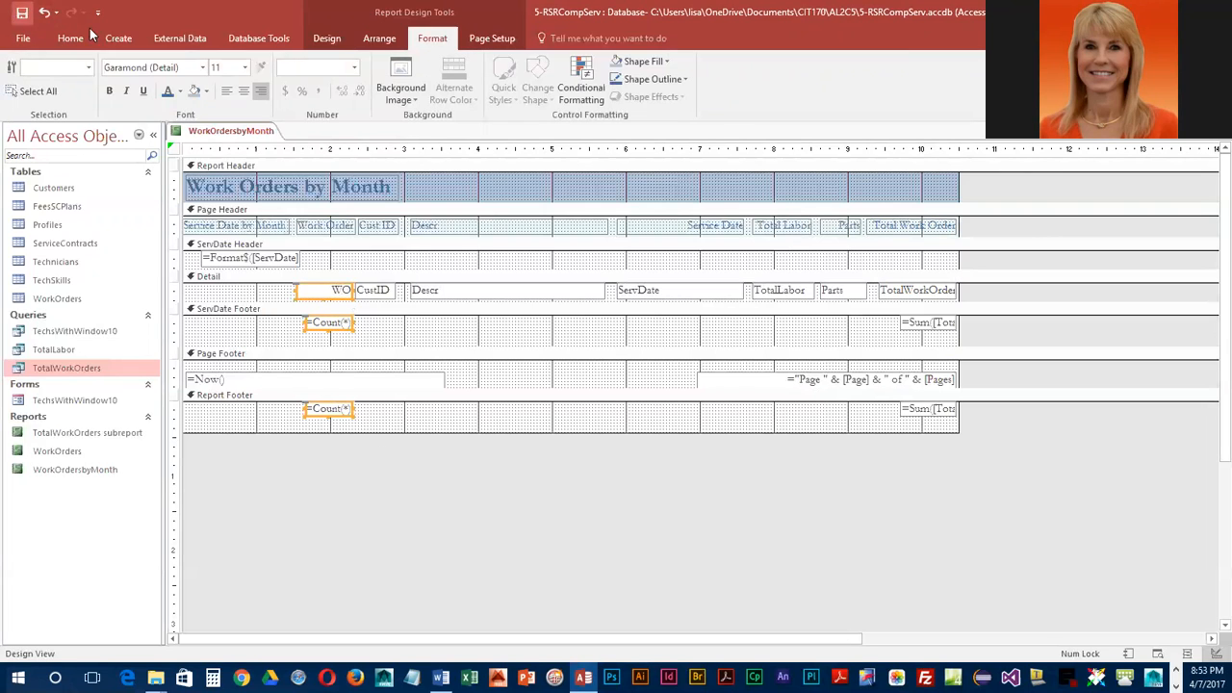
# Preview the report in Report View to check the count alignment, and return to Design View
pyautogui.click(327, 39)
pyautogui.click(19, 65)
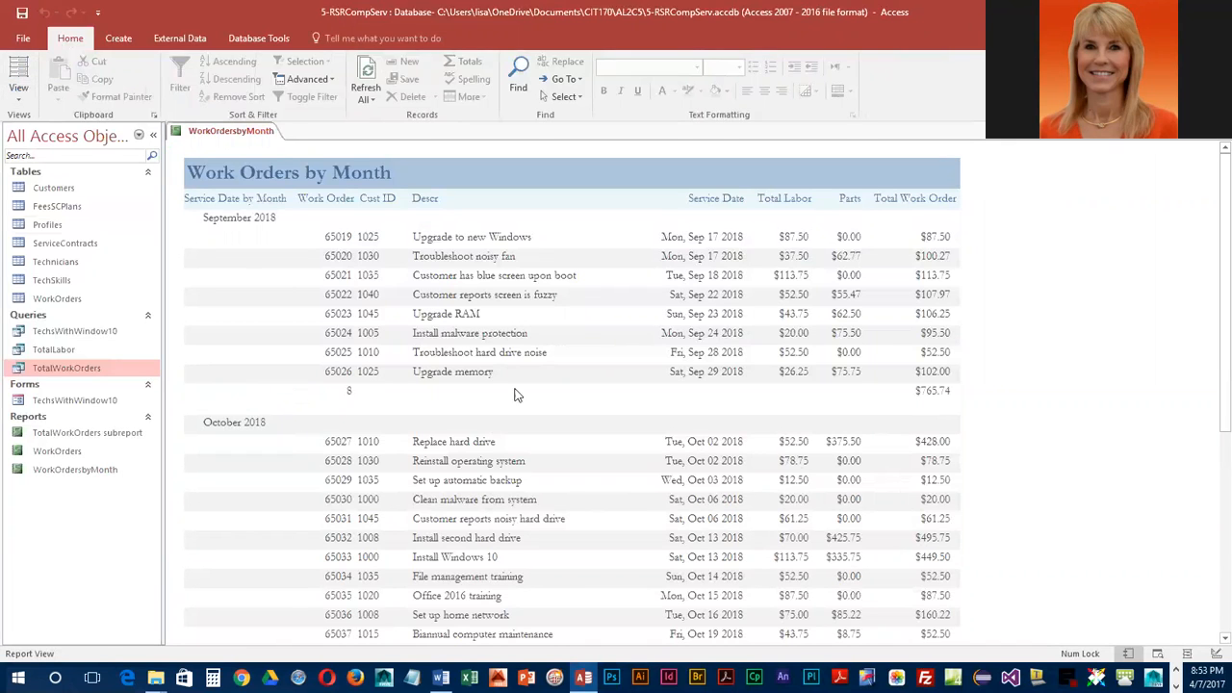
pyautogui.click(18, 90)
pyautogui.click(61, 225)
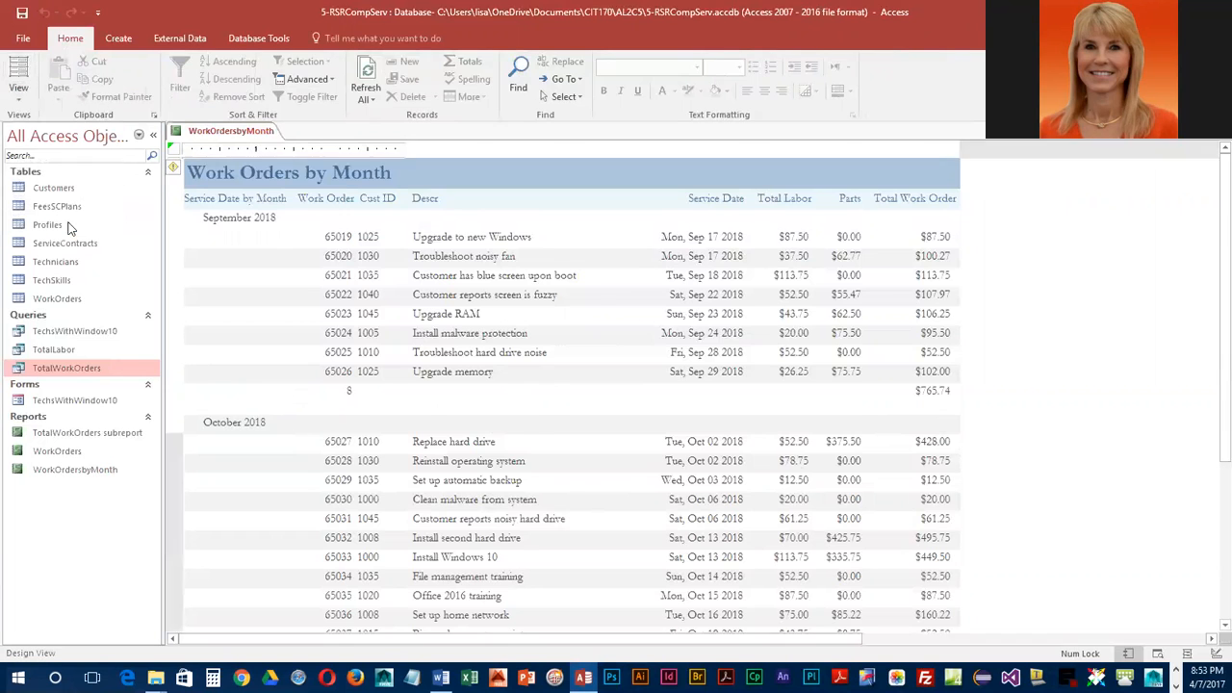
# Add a label reading "Work Order Count" in the ServDate Footer, beside and before the Count text box
pyautogui.click(244, 332)
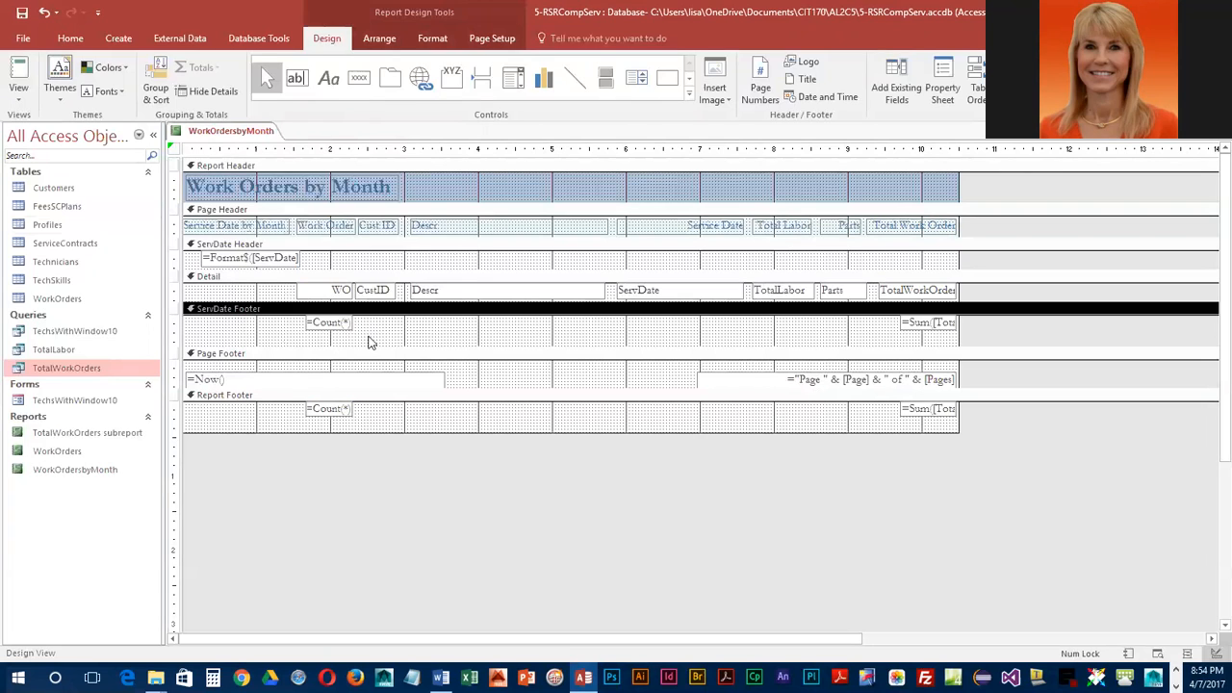
pyautogui.click(332, 79)
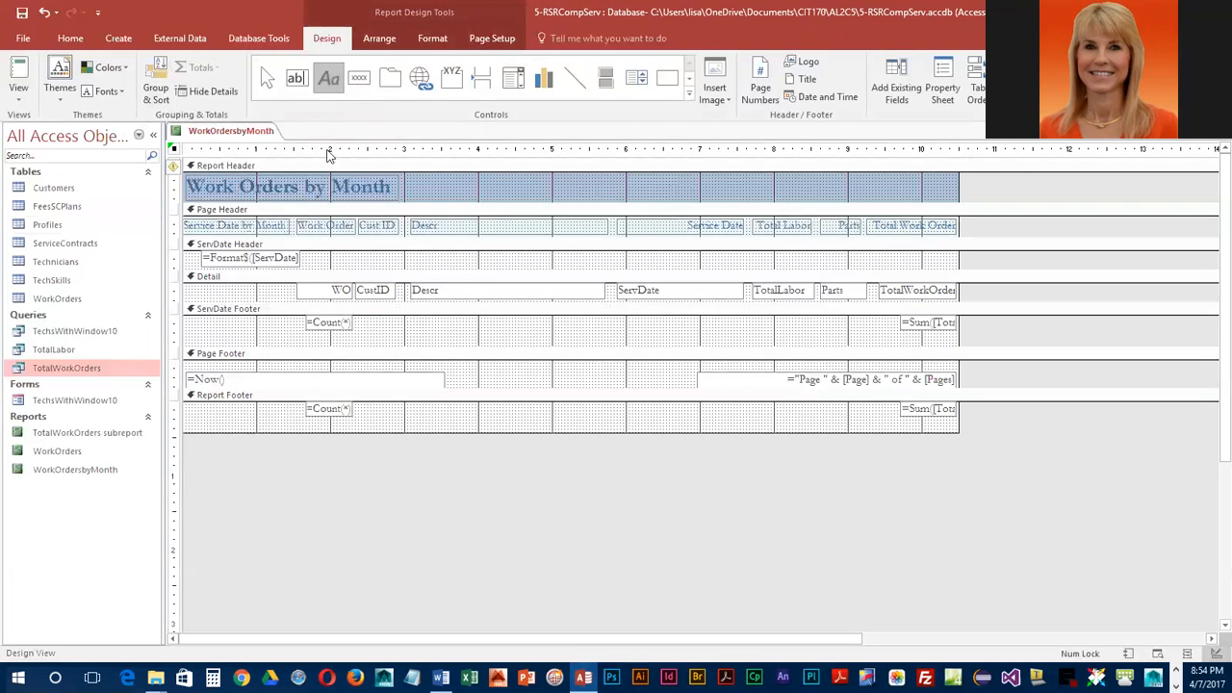
pyautogui.click(206, 322)
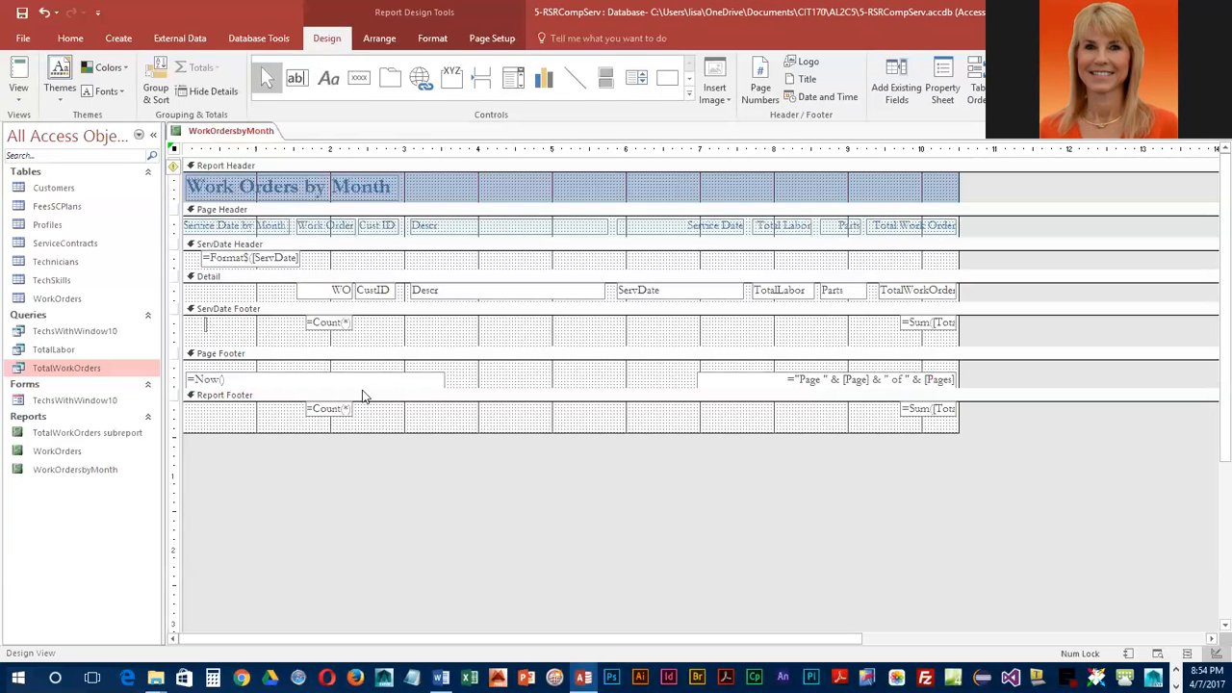
pyautogui.write('Work Order Count')
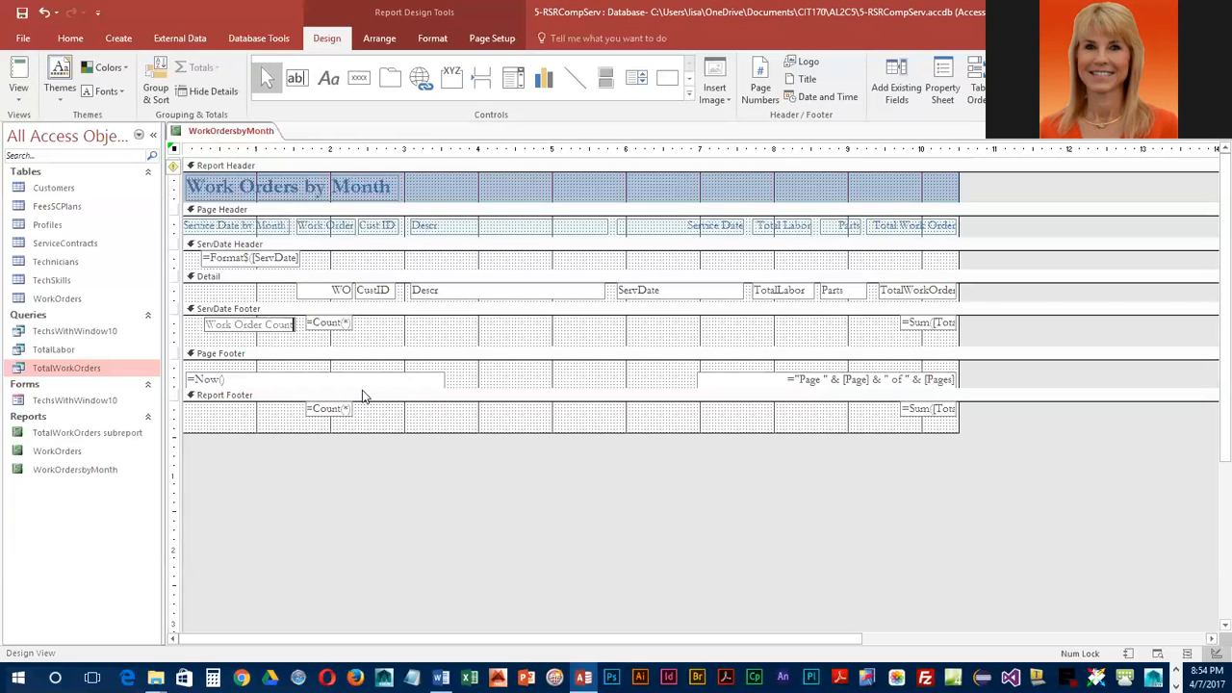
pyautogui.click(280, 343)
# Nudge the Work Order Count label up level with the Count text box, undoing any moves that push it into the Detail section
pyautogui.click(280, 328)
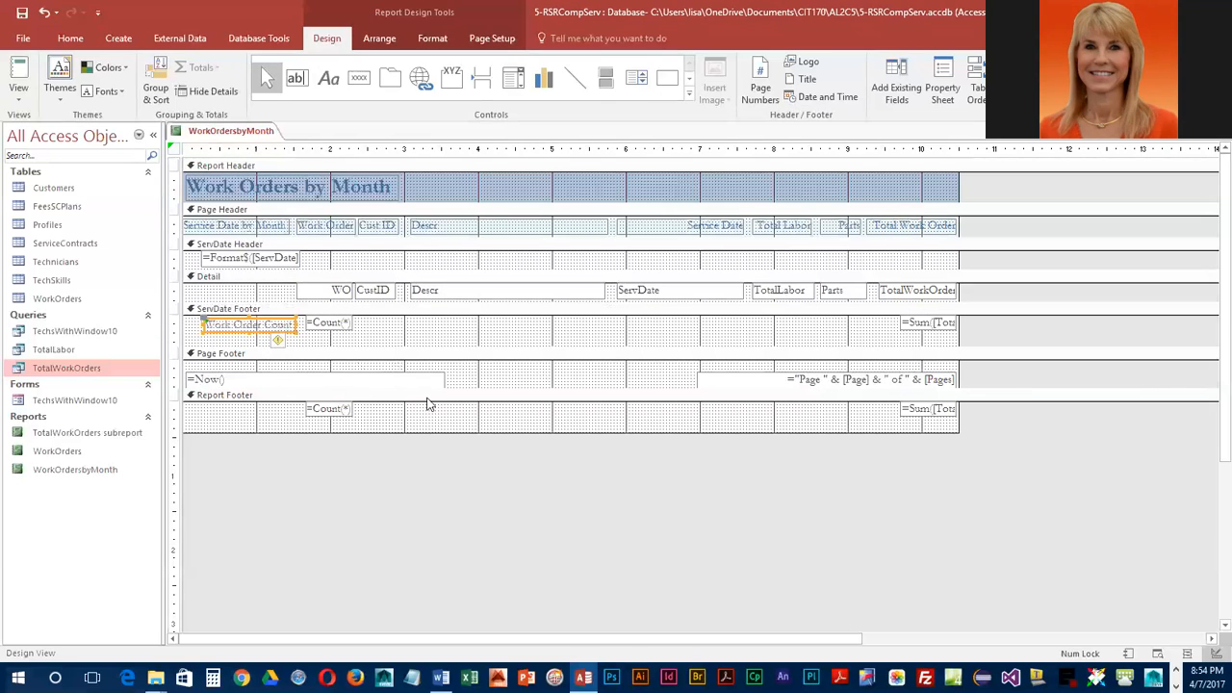
pyautogui.press('Up')
pyautogui.press('Up')
pyautogui.press('Down')
pyautogui.press('Down')
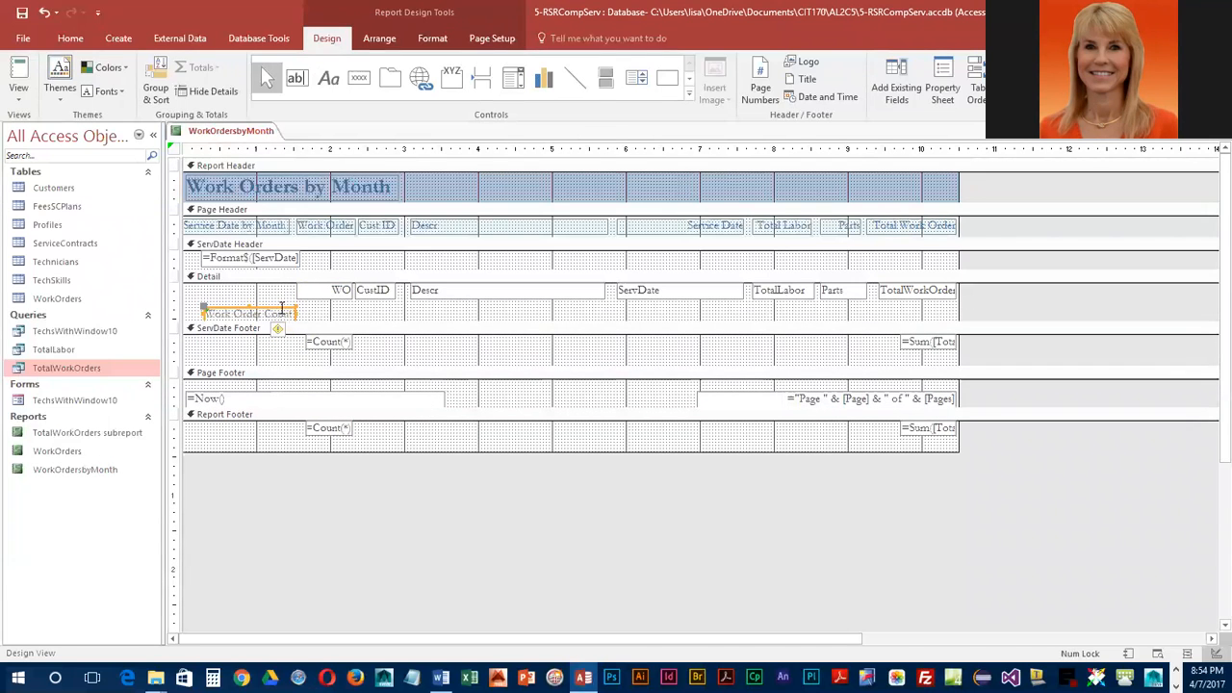
pyautogui.click(42, 12)
pyautogui.click(42, 12)
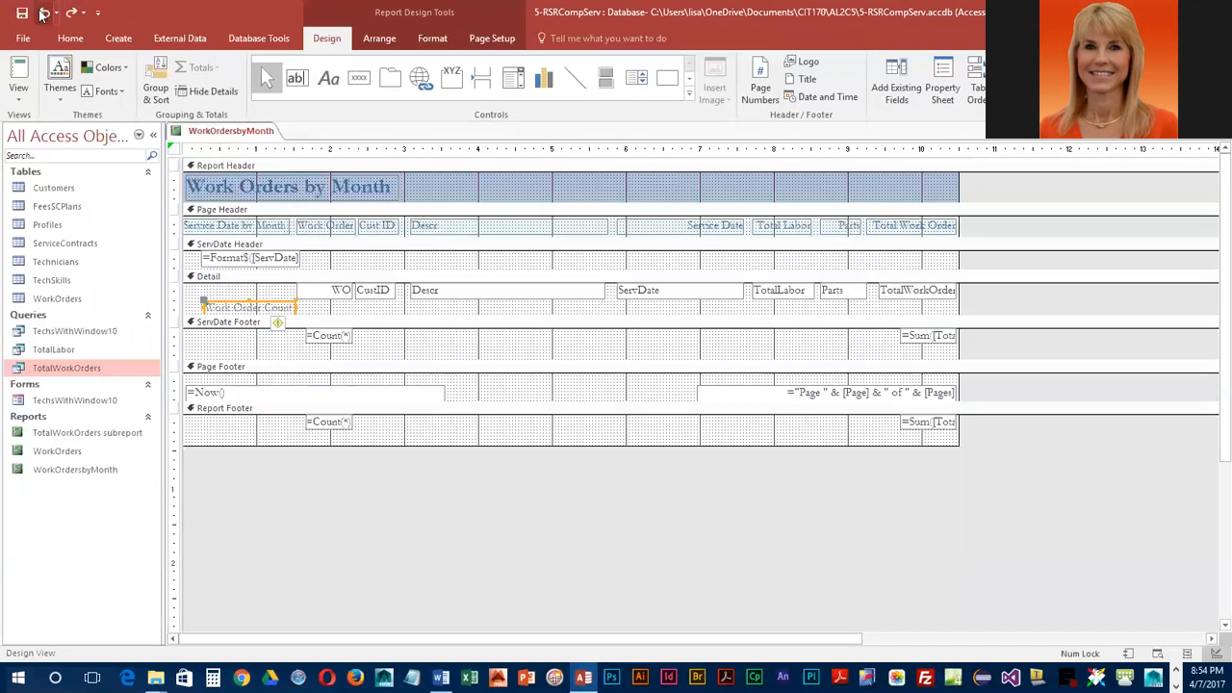
pyautogui.click(42, 12)
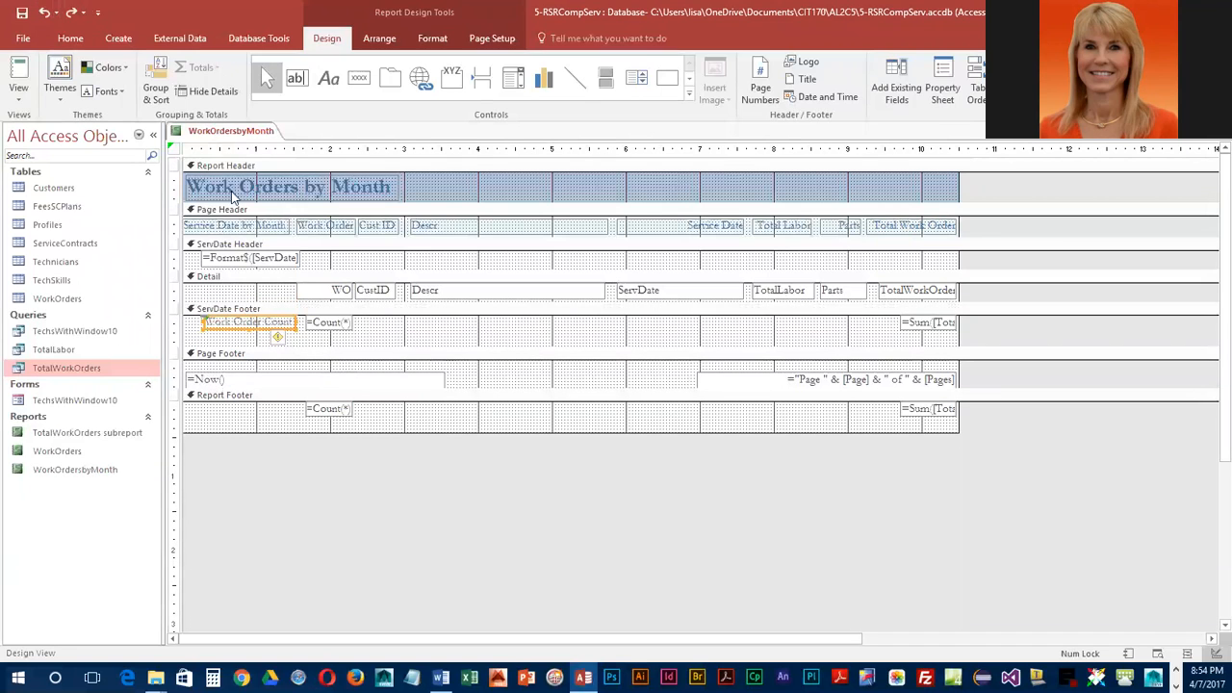
# Format the Work Order Count label as bold, red, right-aligned text and widen it slightly to fit the caption
pyautogui.click(432, 38)
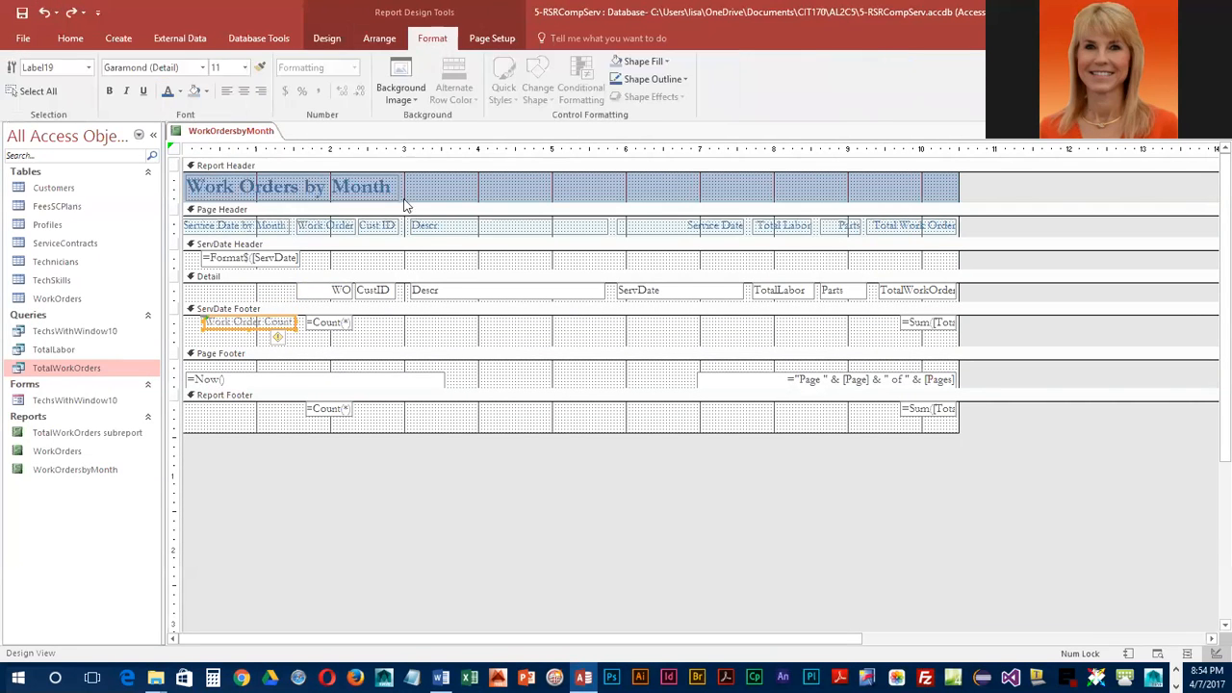
pyautogui.click(180, 92)
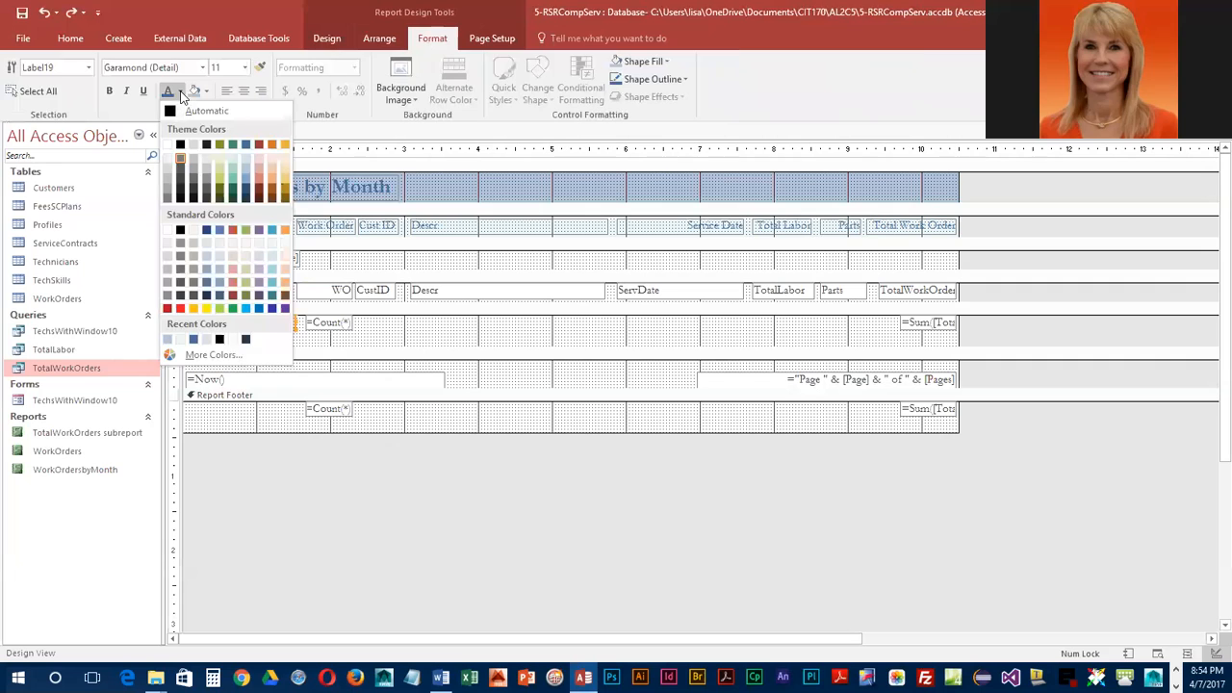
pyautogui.click(180, 308)
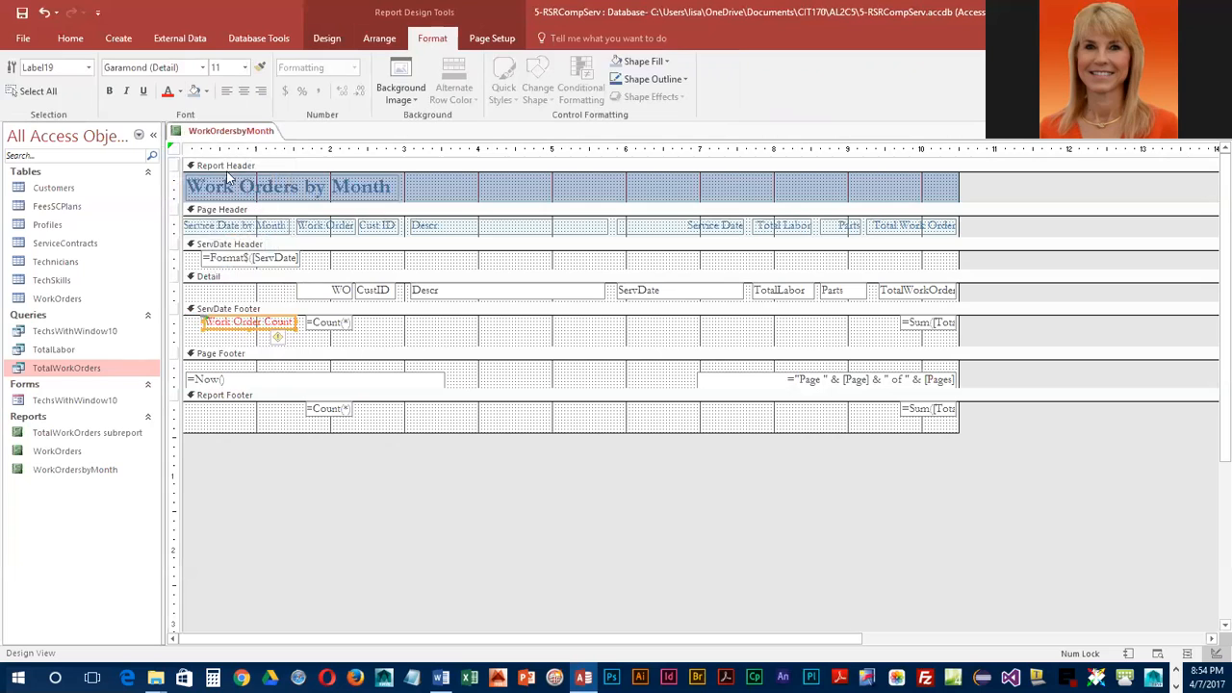
pyautogui.click(109, 91)
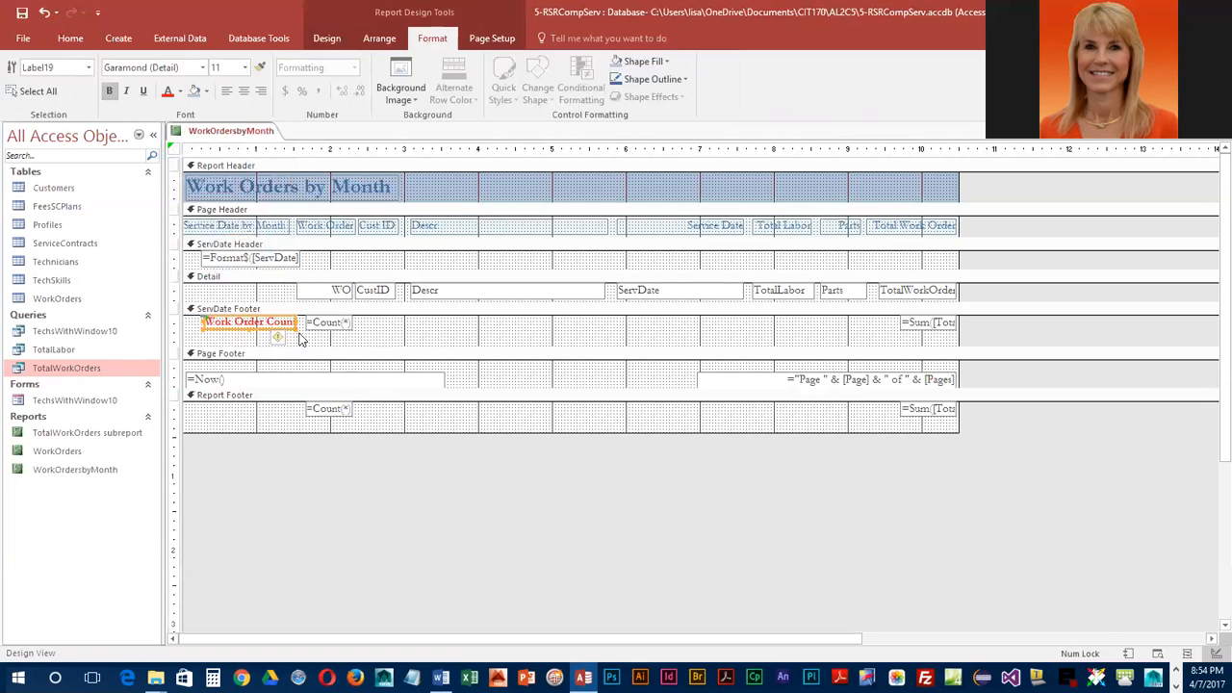
pyautogui.moveTo(295, 322); pyautogui.dragTo(301, 322)
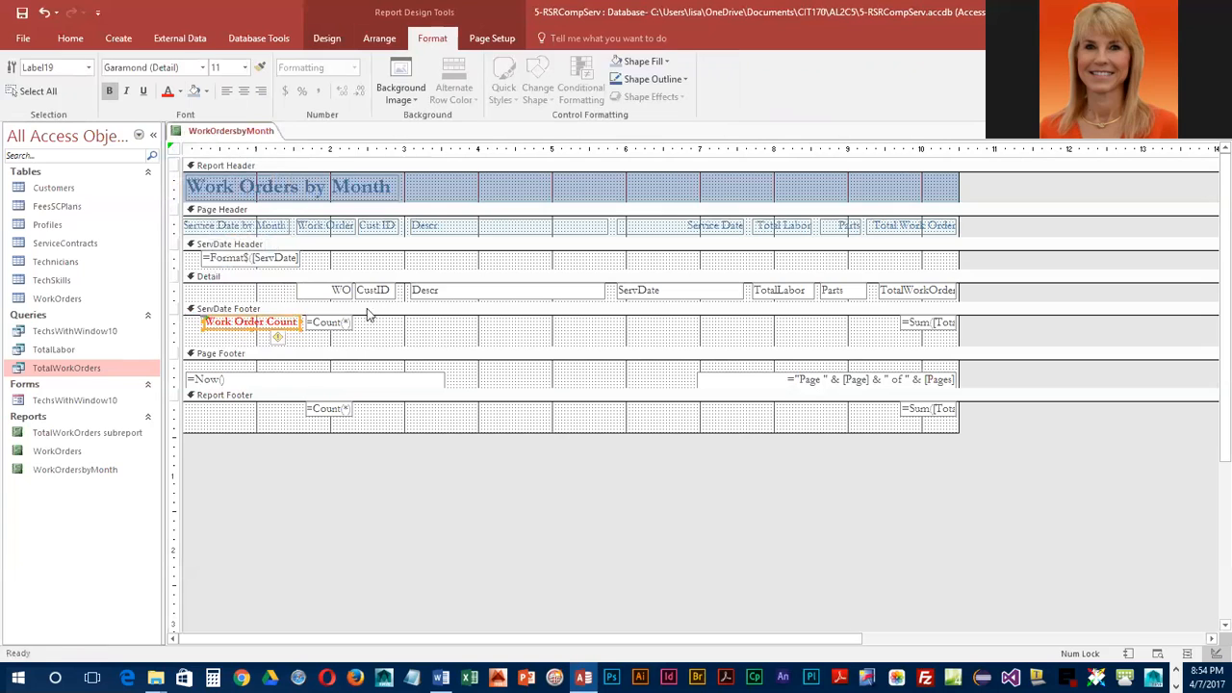
pyautogui.click(262, 91)
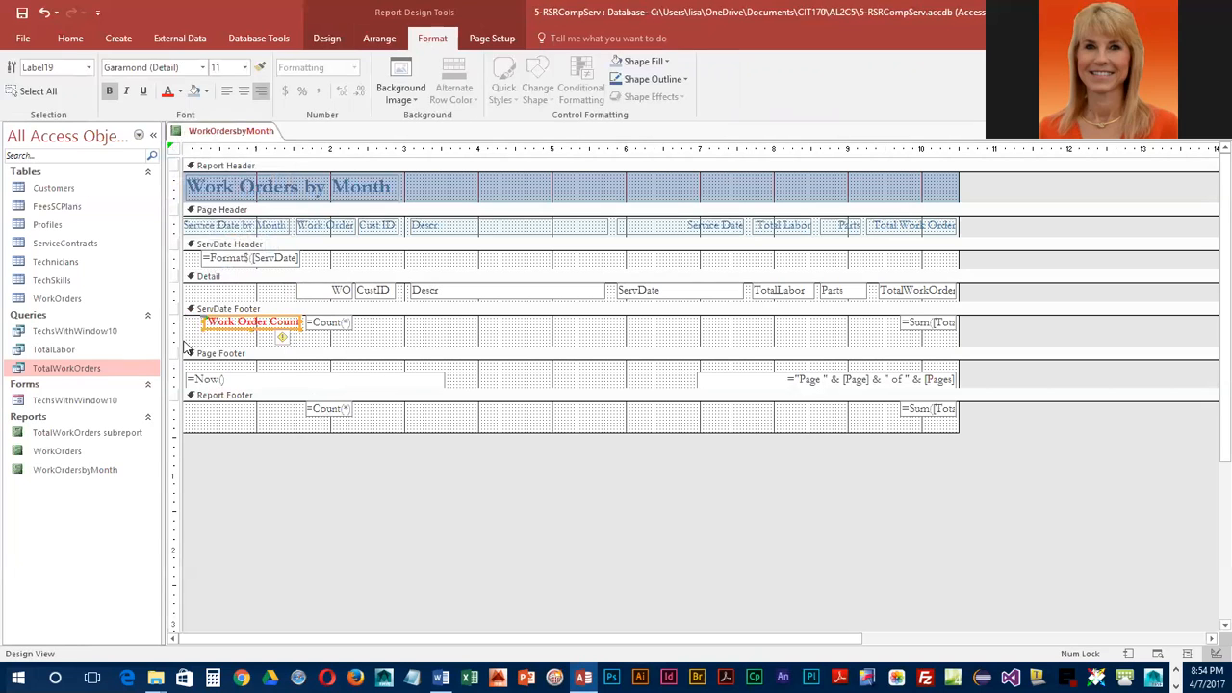
# Copy the Work Order Count label into the Report Footer and place it beside the Count text box there
pyautogui.click(73, 38)
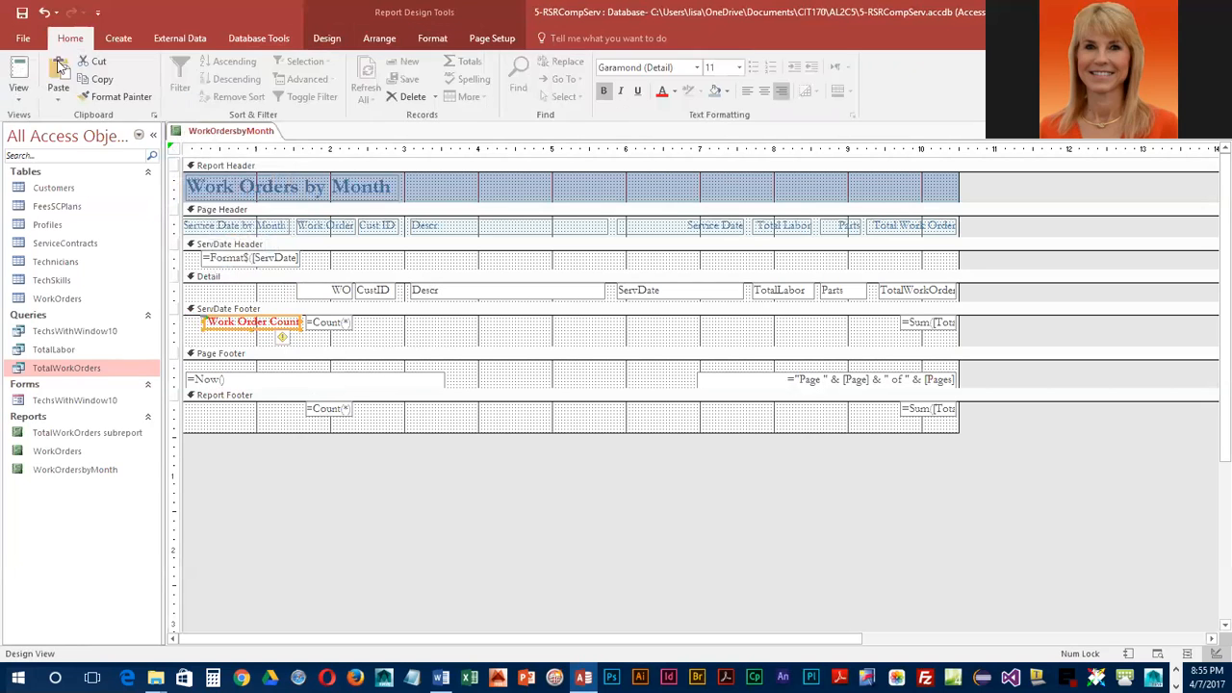
pyautogui.click(261, 426)
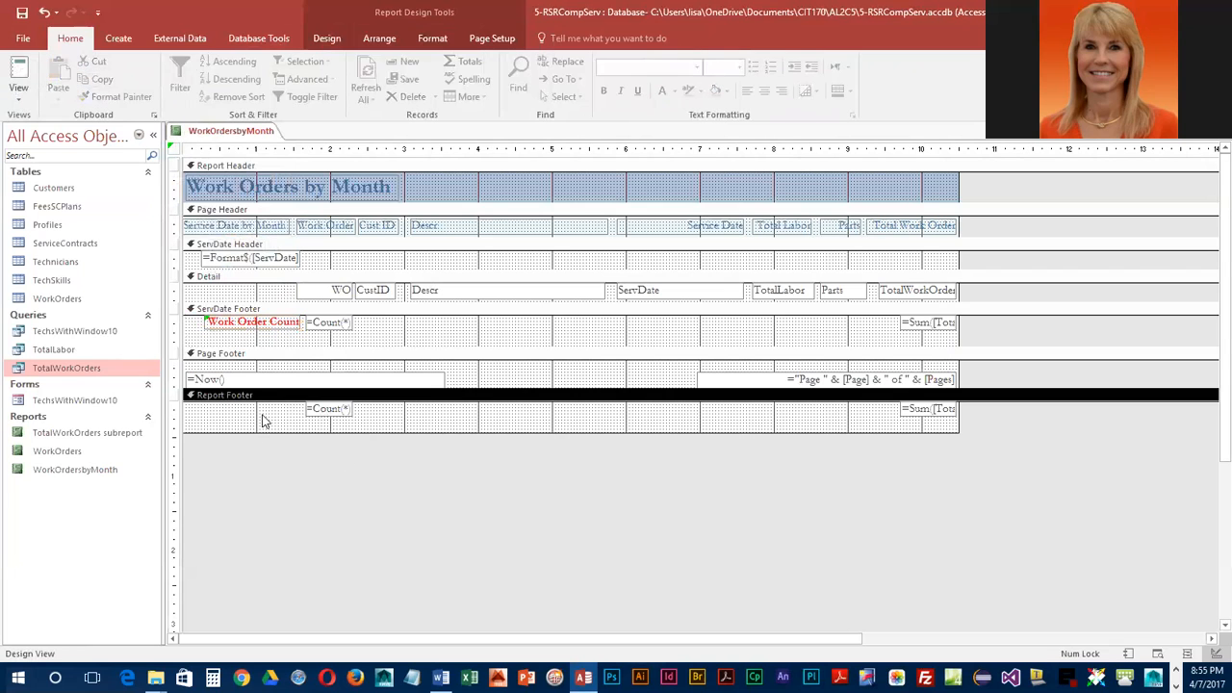
pyautogui.click(58, 72)
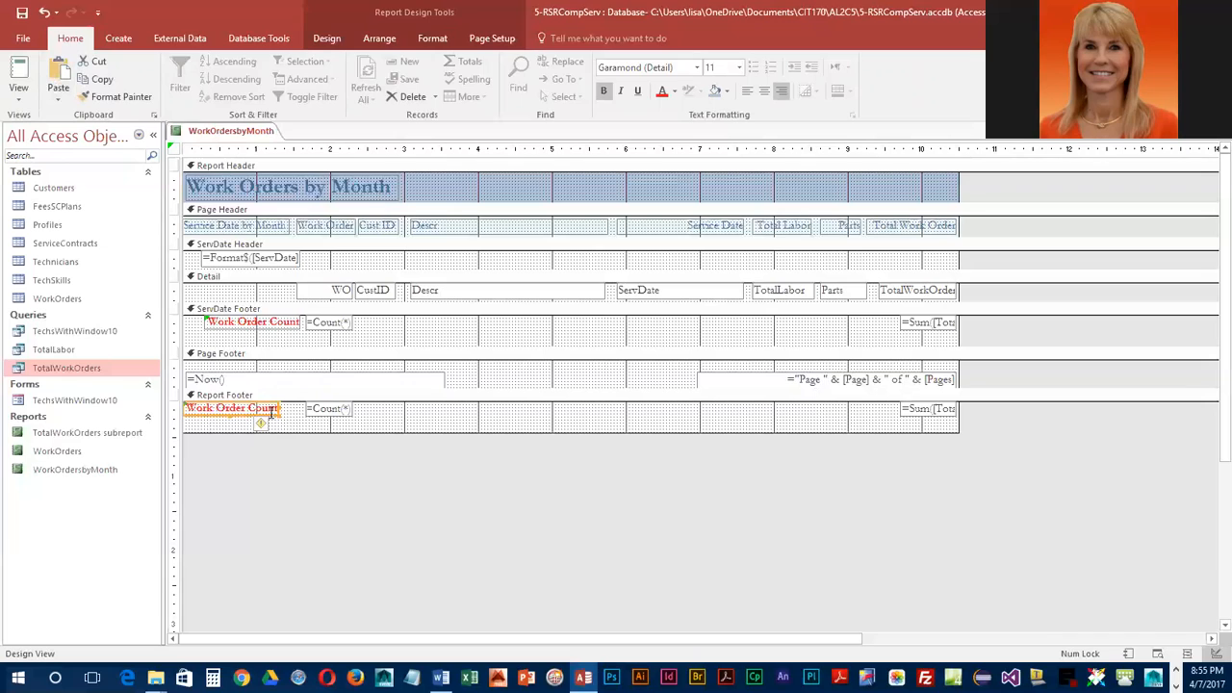
pyautogui.moveTo(269, 401); pyautogui.dragTo(286, 404)
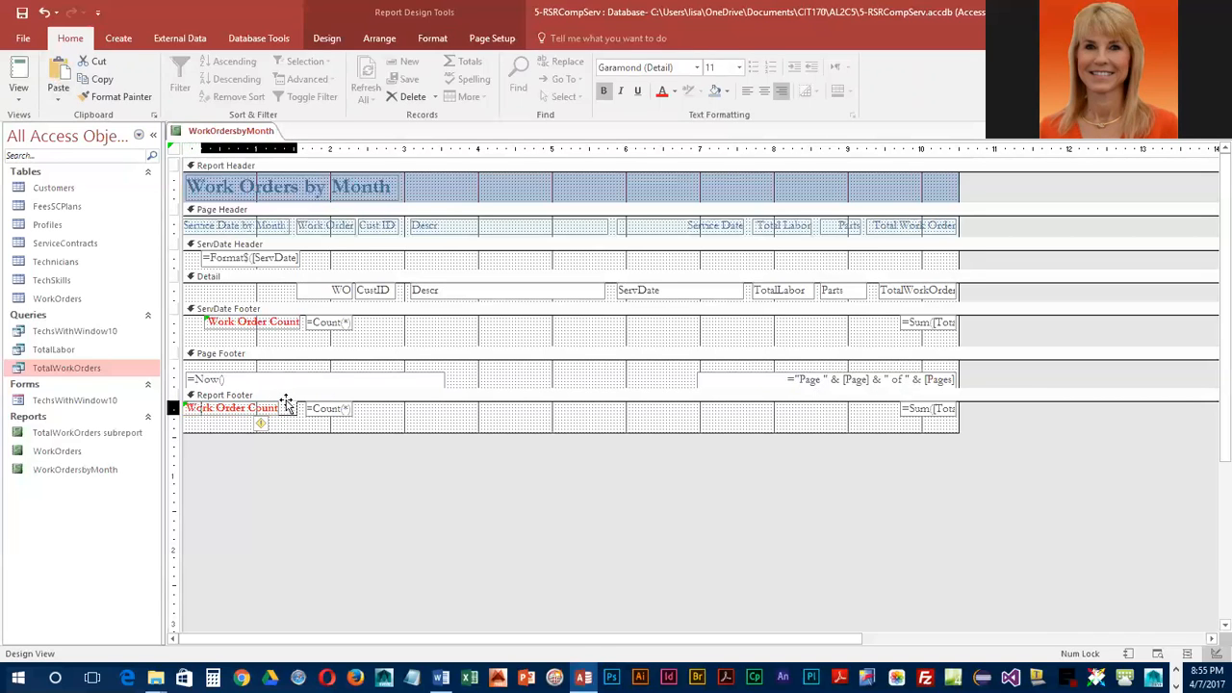
pyautogui.moveTo(287, 403); pyautogui.dragTo(289, 403)
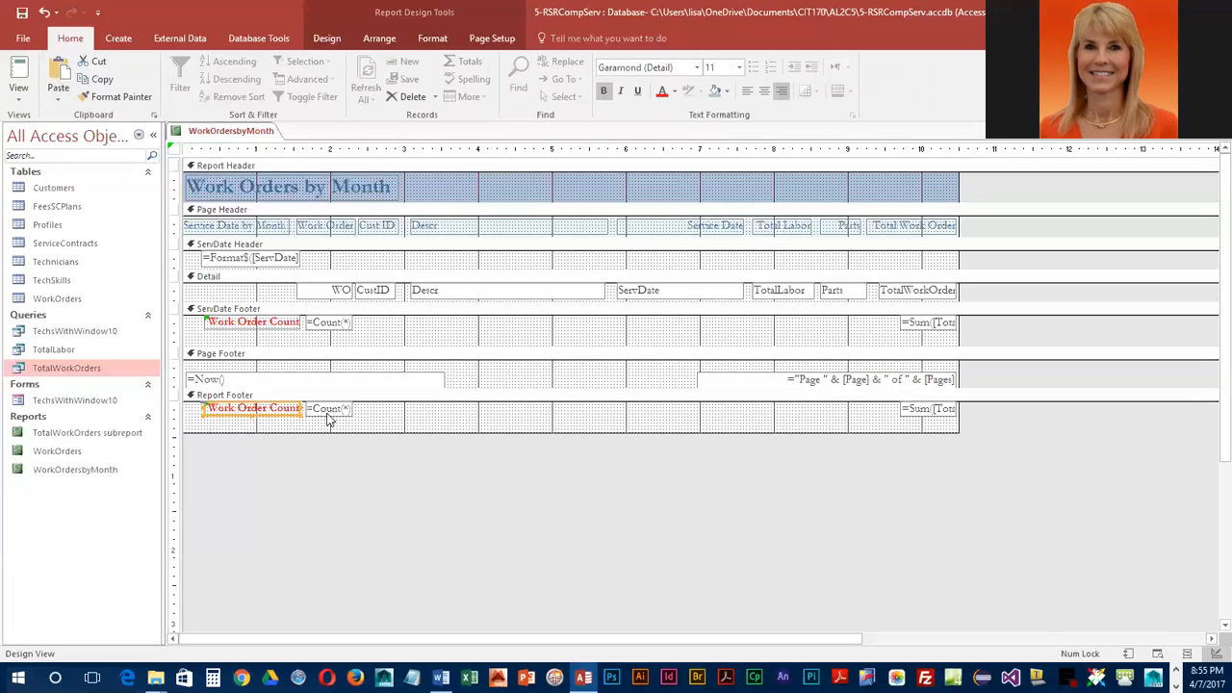
# Align the right edges of the two Work Order Count labels in the ServDate Footer and Report Footer
pyautogui.keyDown('shift'); pyautogui.click(286, 324); pyautogui.keyUp('shift')
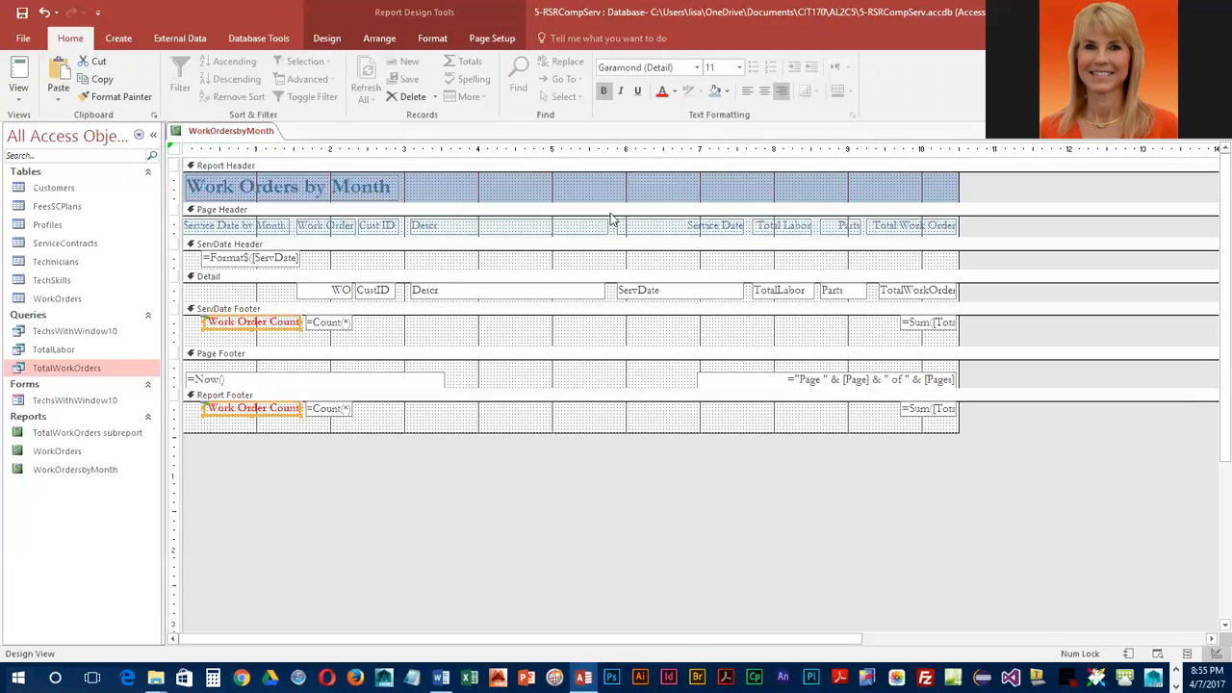
pyautogui.click(390, 39)
pyautogui.click(721, 92)
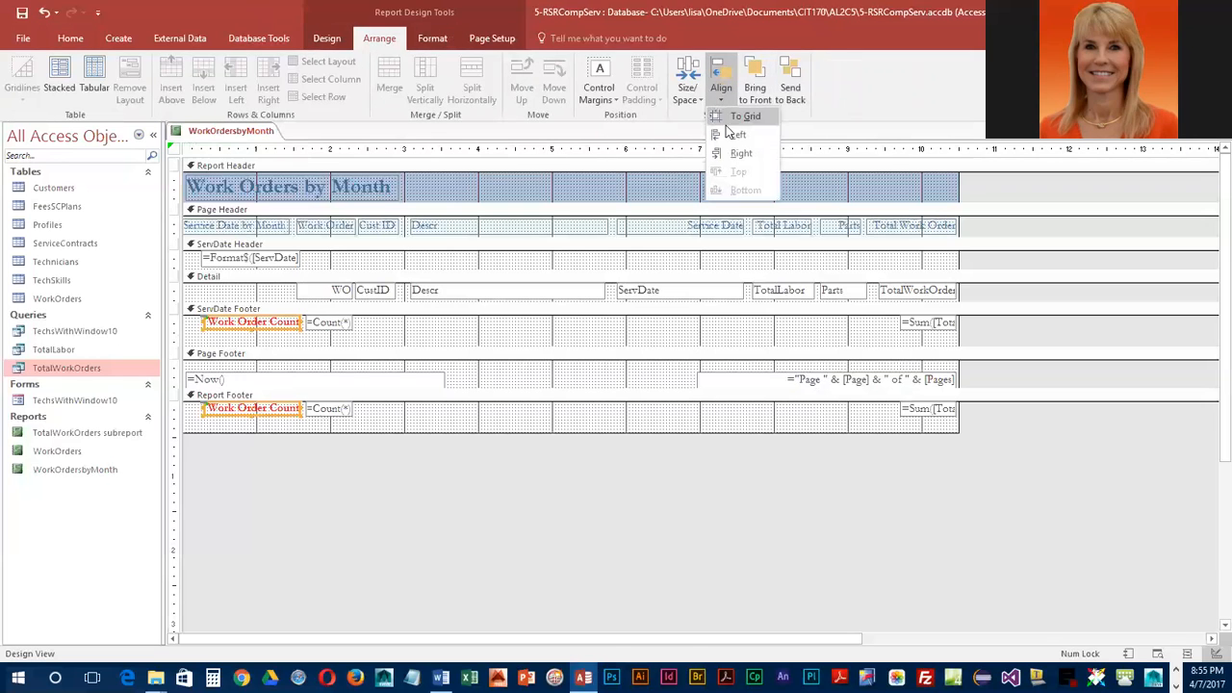
pyautogui.click(741, 155)
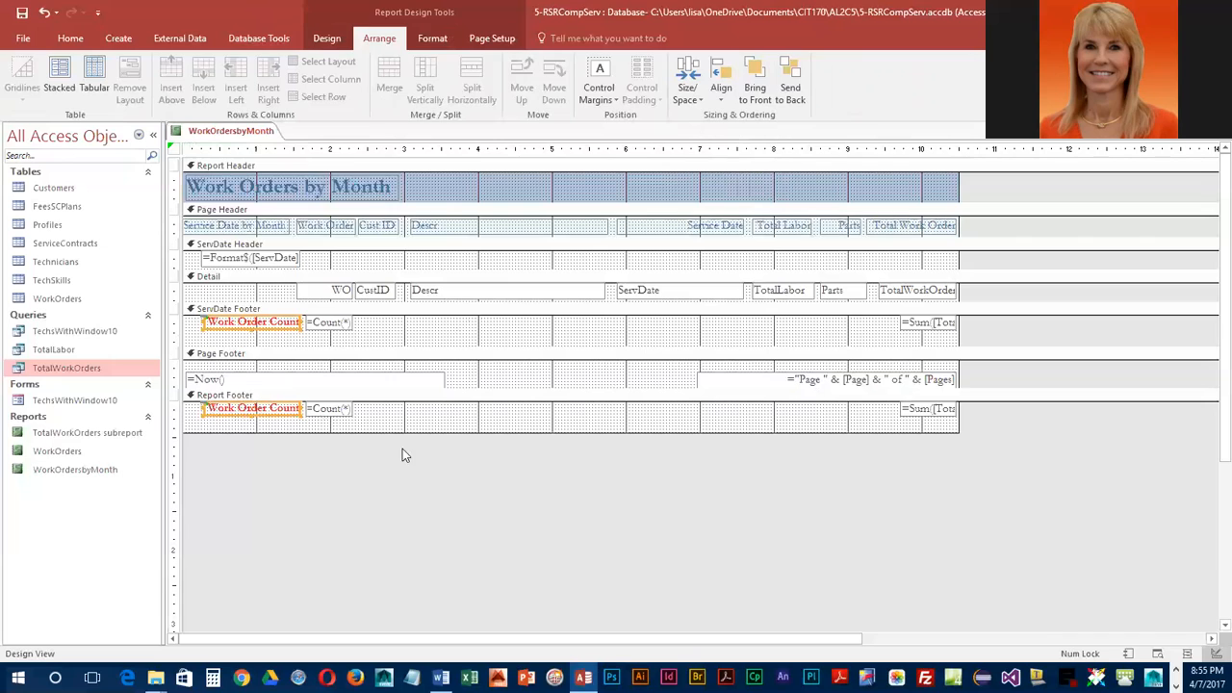
# Add a label reading "Month Total" in the ServDate Footer, just before the Sum text box
pyautogui.click(869, 330)
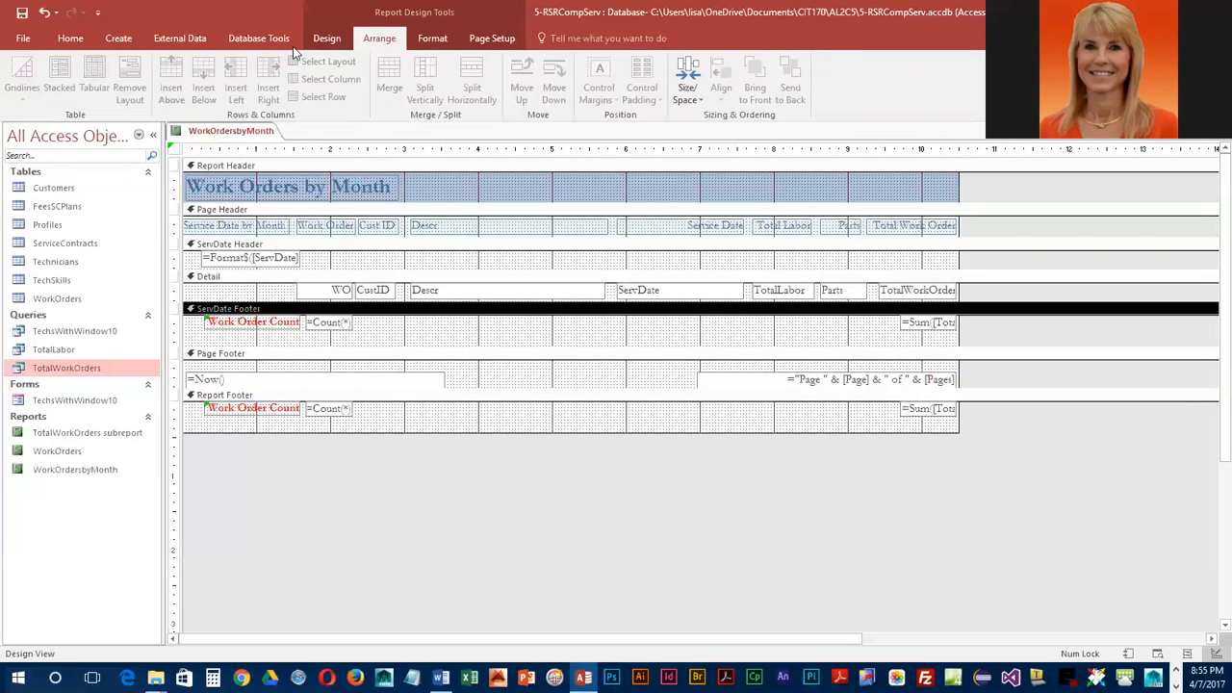
pyautogui.click(327, 39)
pyautogui.click(327, 77)
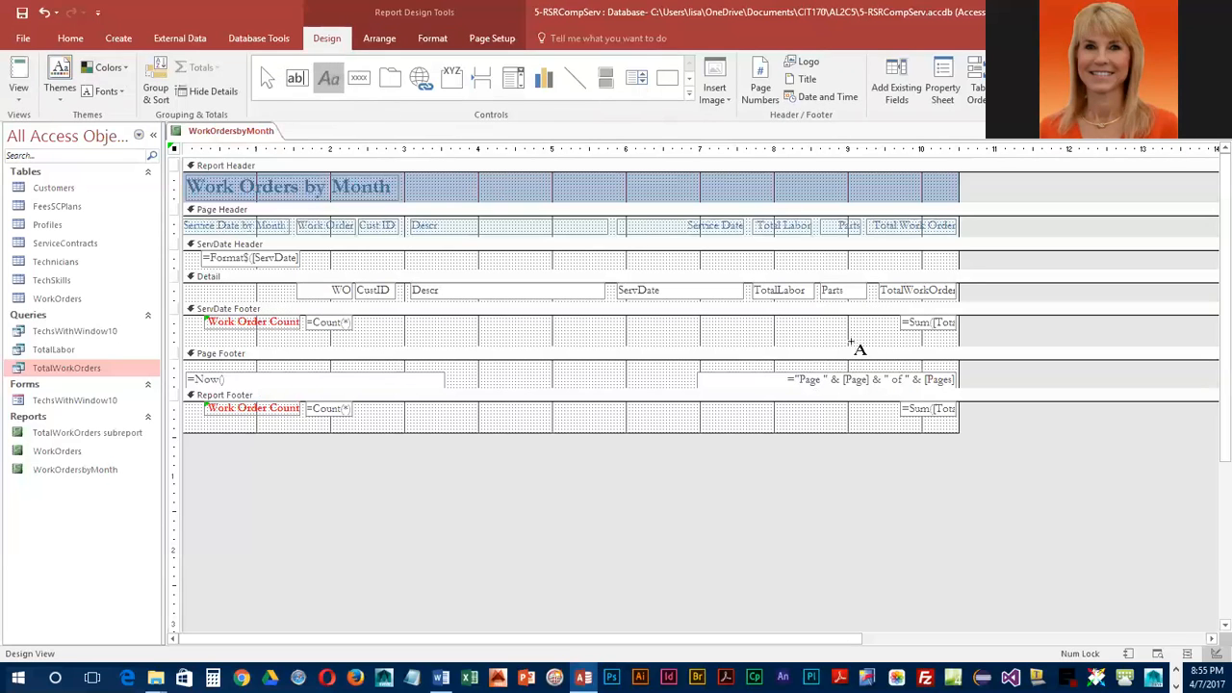
pyautogui.click(811, 318)
pyautogui.write('Month Total')
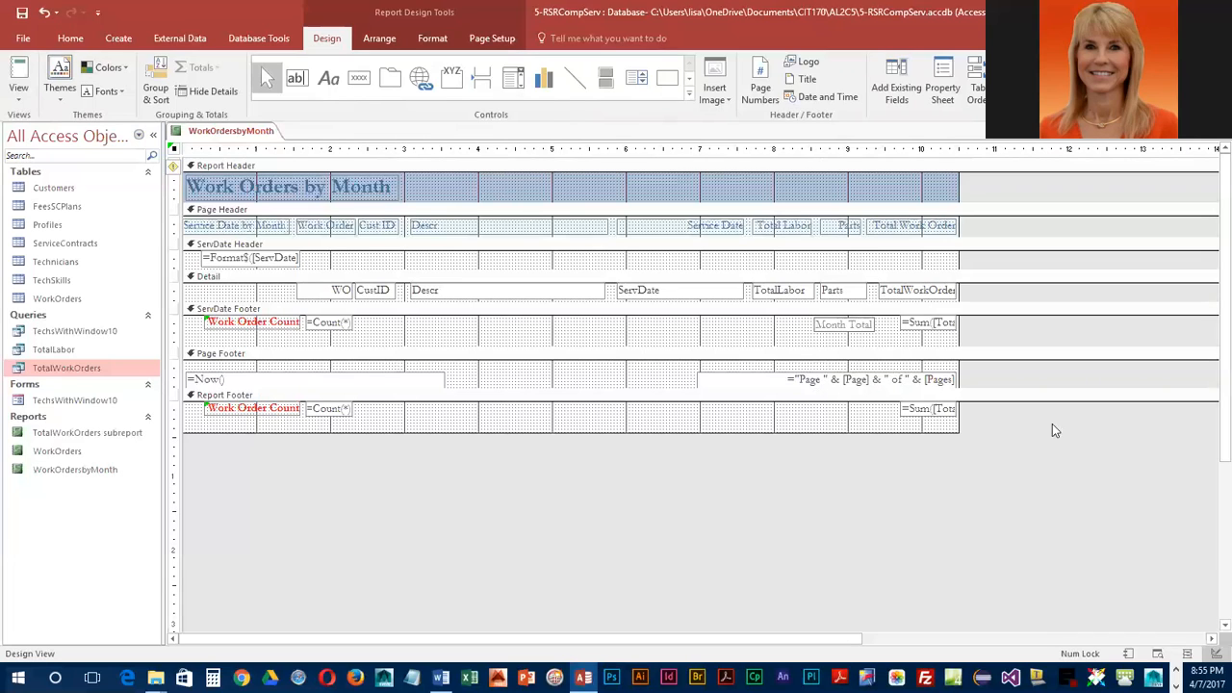
pyautogui.click(849, 337)
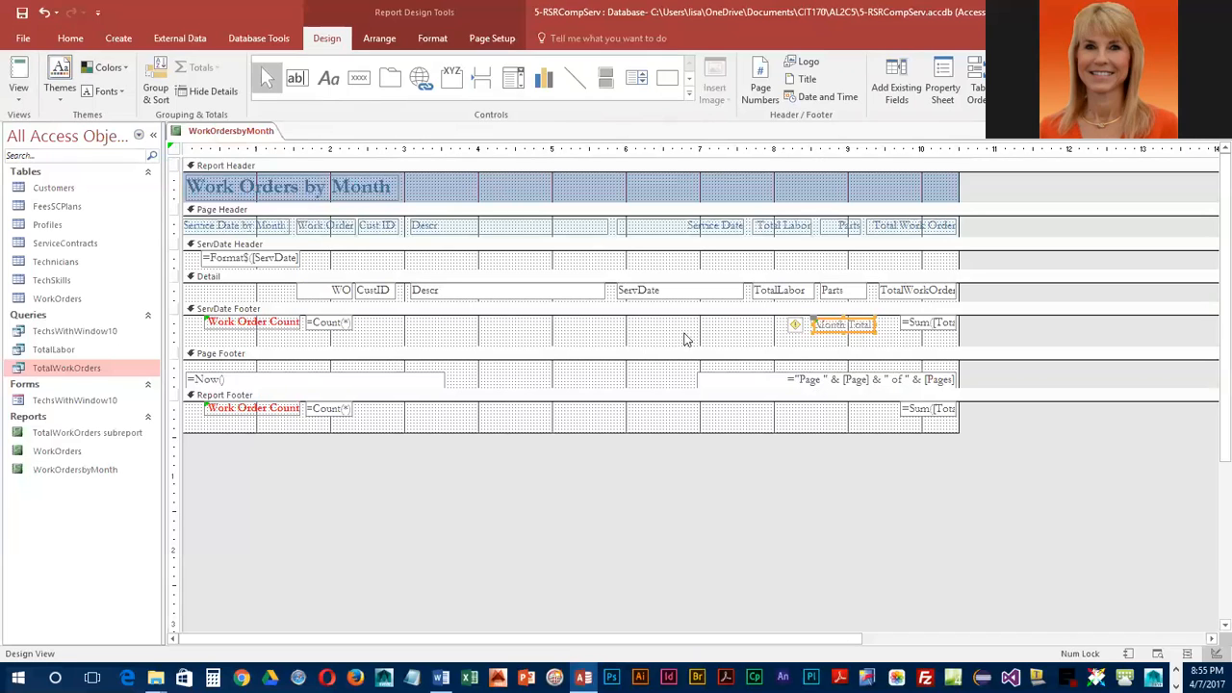
# Format the Month Total label as bold, red, right-aligned text, widen it slightly, and move it up beside the Sum text box
pyautogui.click(435, 38)
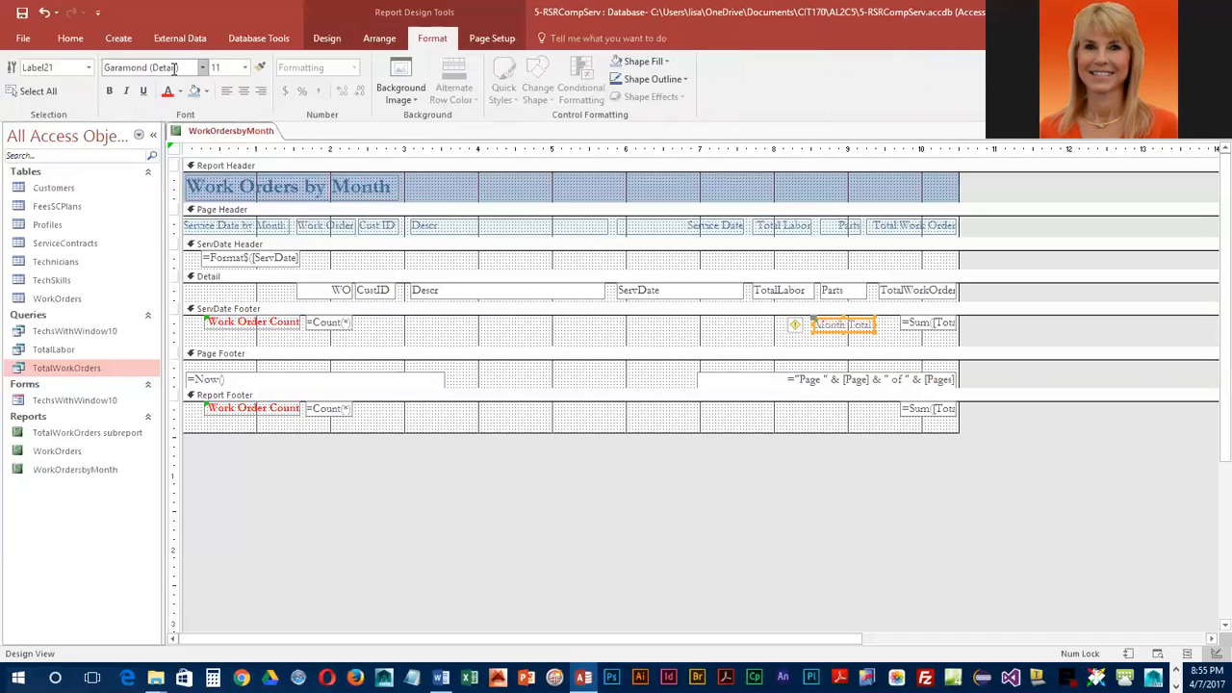
pyautogui.click(109, 90)
pyautogui.click(261, 92)
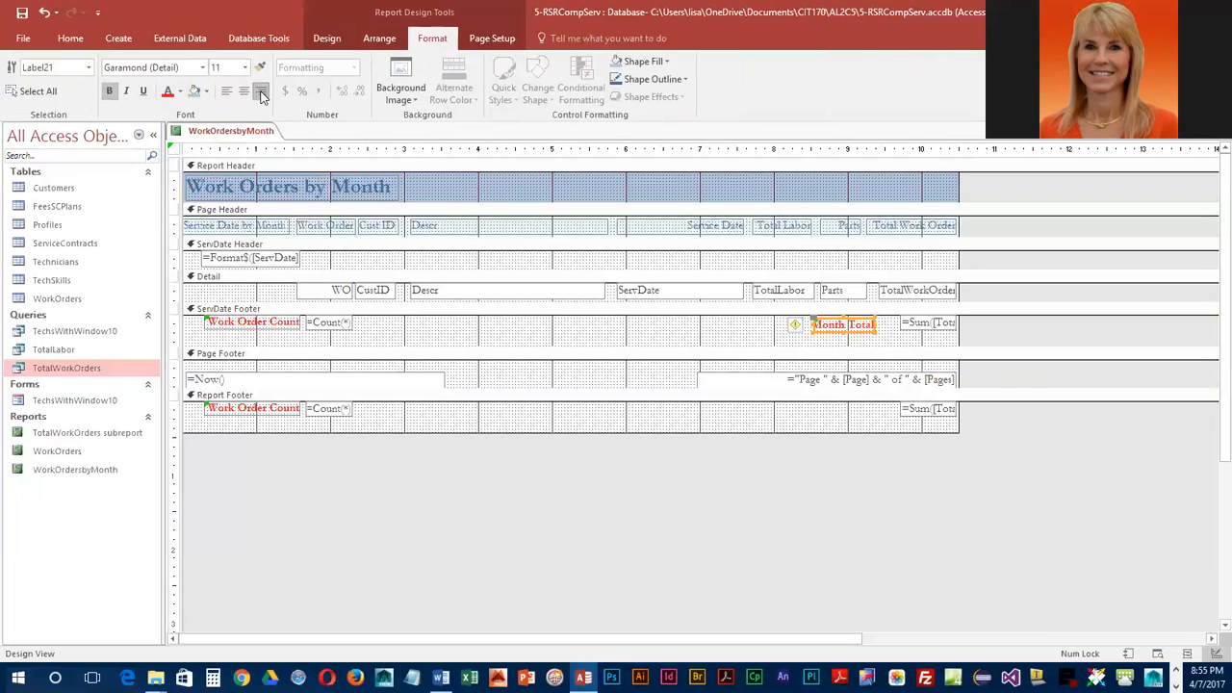
pyautogui.moveTo(875, 324); pyautogui.dragTo(892, 323)
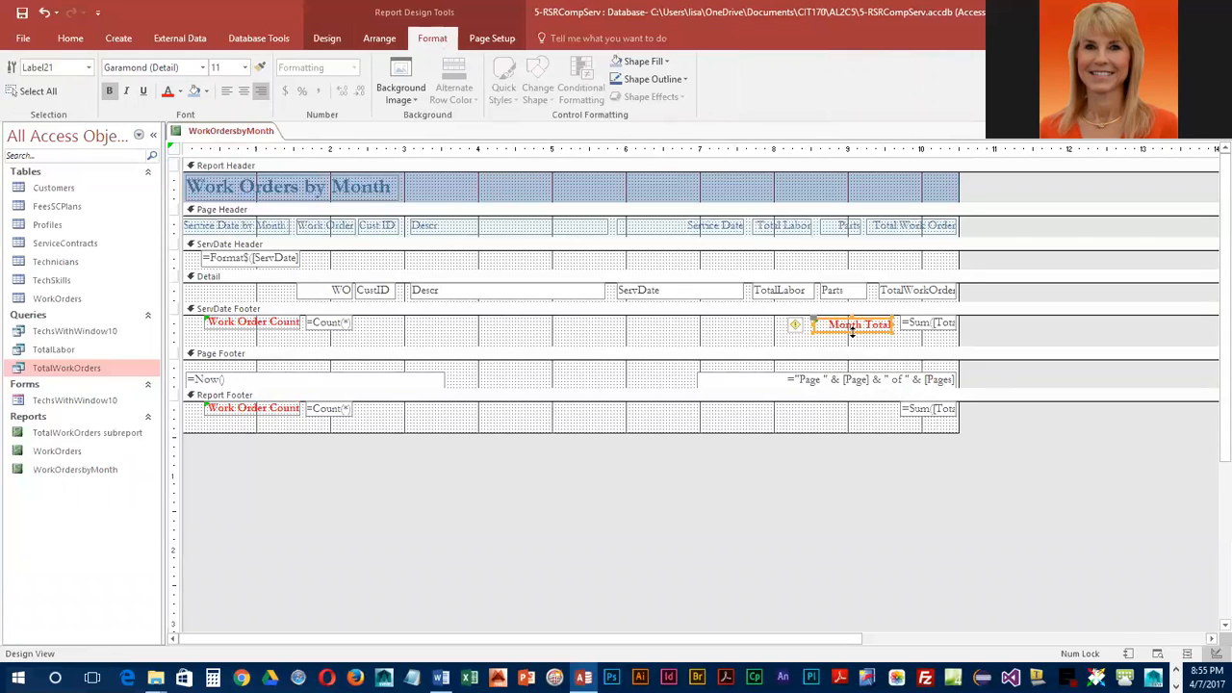
pyautogui.moveTo(871, 329); pyautogui.dragTo(879, 326)
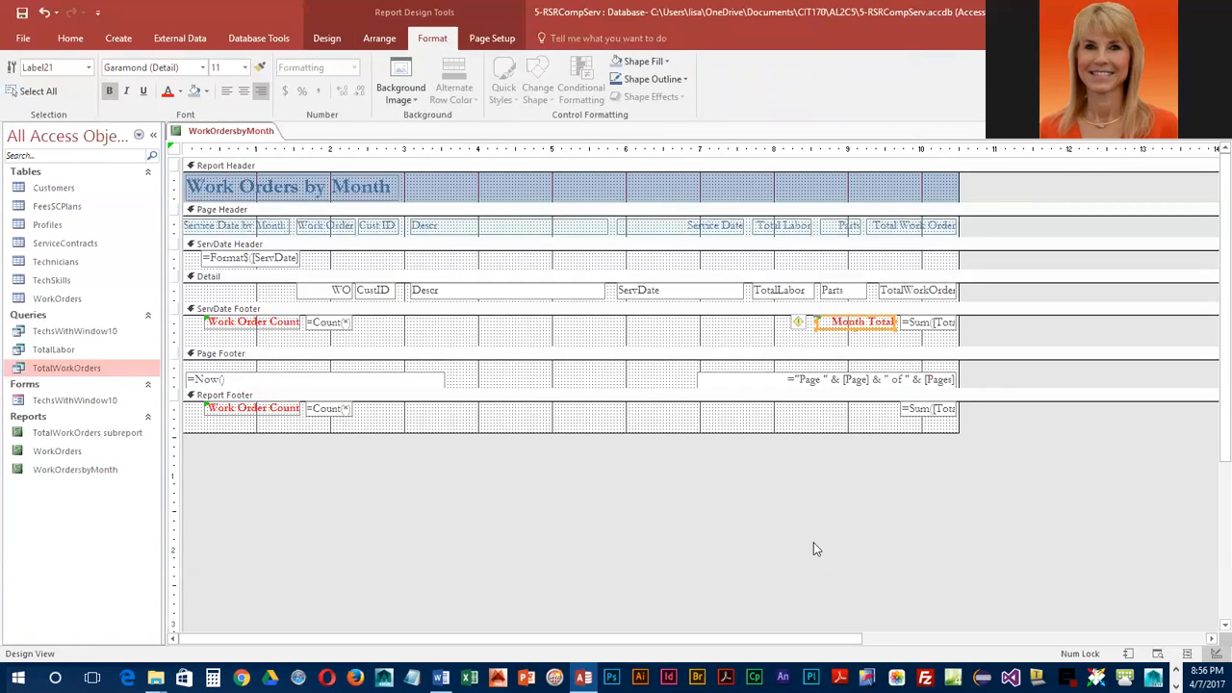
# Copy the Month Total label into the Report Footer and place it just before the Sum text box there
pyautogui.click(836, 407)
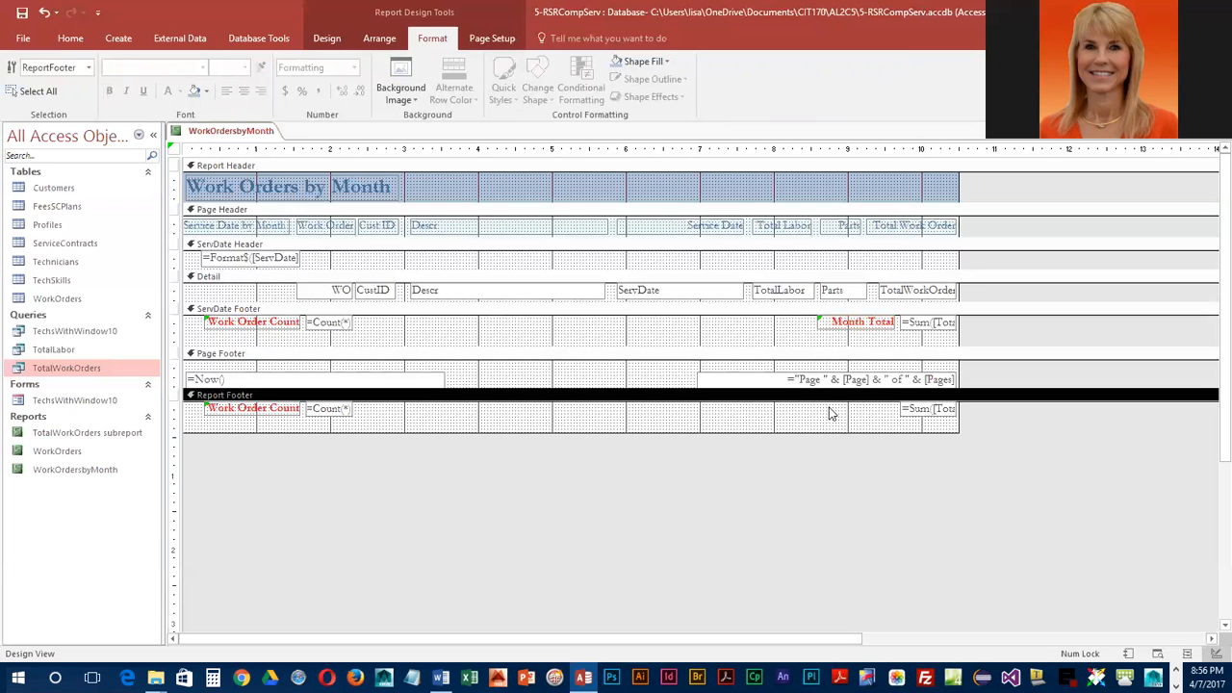
pyautogui.hotkey('ctrl', 'v')
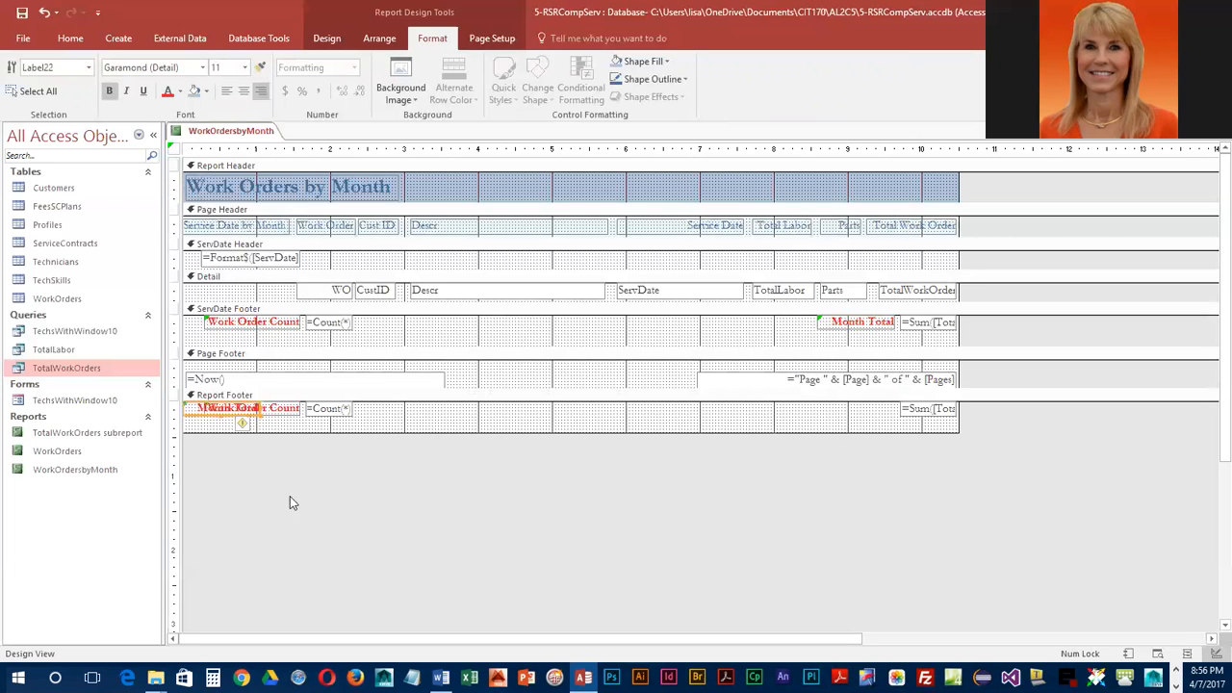
pyautogui.moveTo(221, 410); pyautogui.dragTo(823, 417)
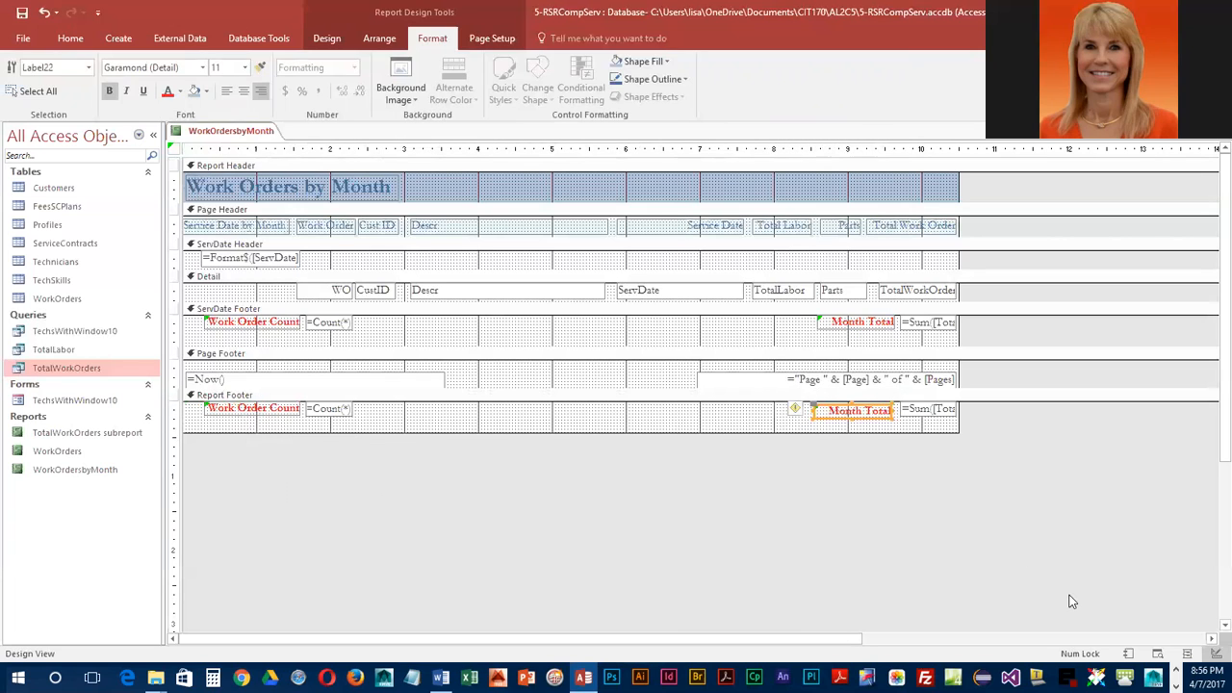
pyautogui.press('Up')
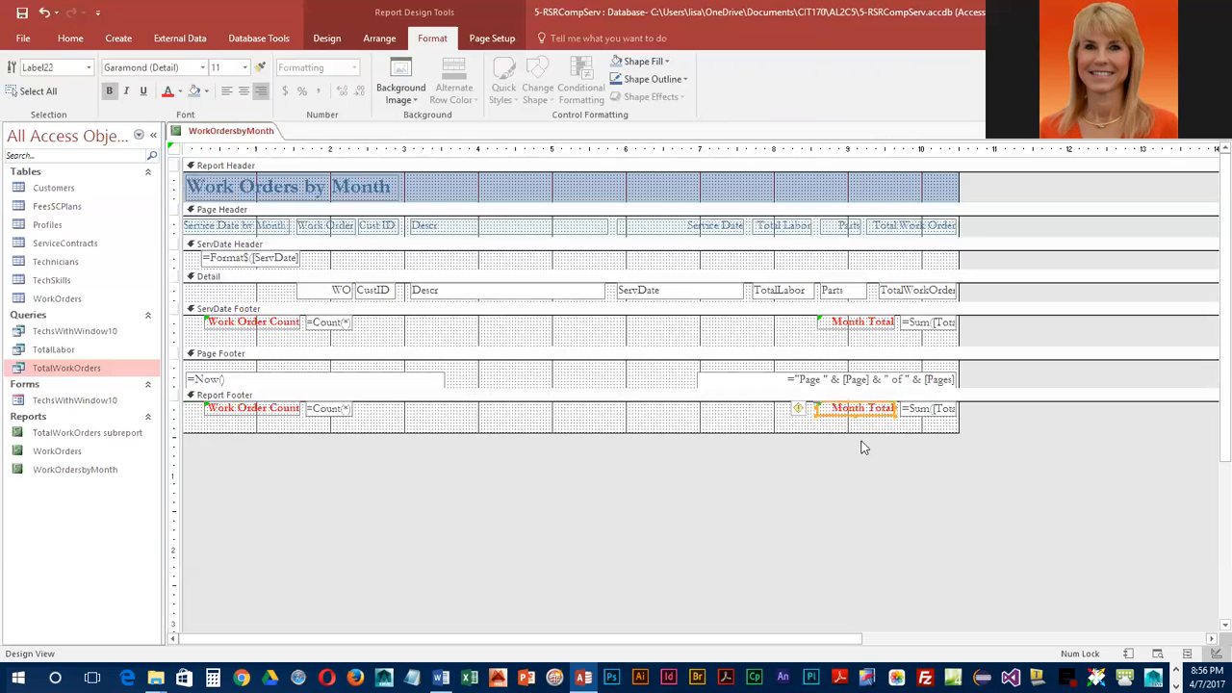
# Change the caption of the copied label in the Report Footer to "Grand Total"
pyautogui.click(854, 408)
pyautogui.moveTo(865, 408); pyautogui.dragTo(796, 404)
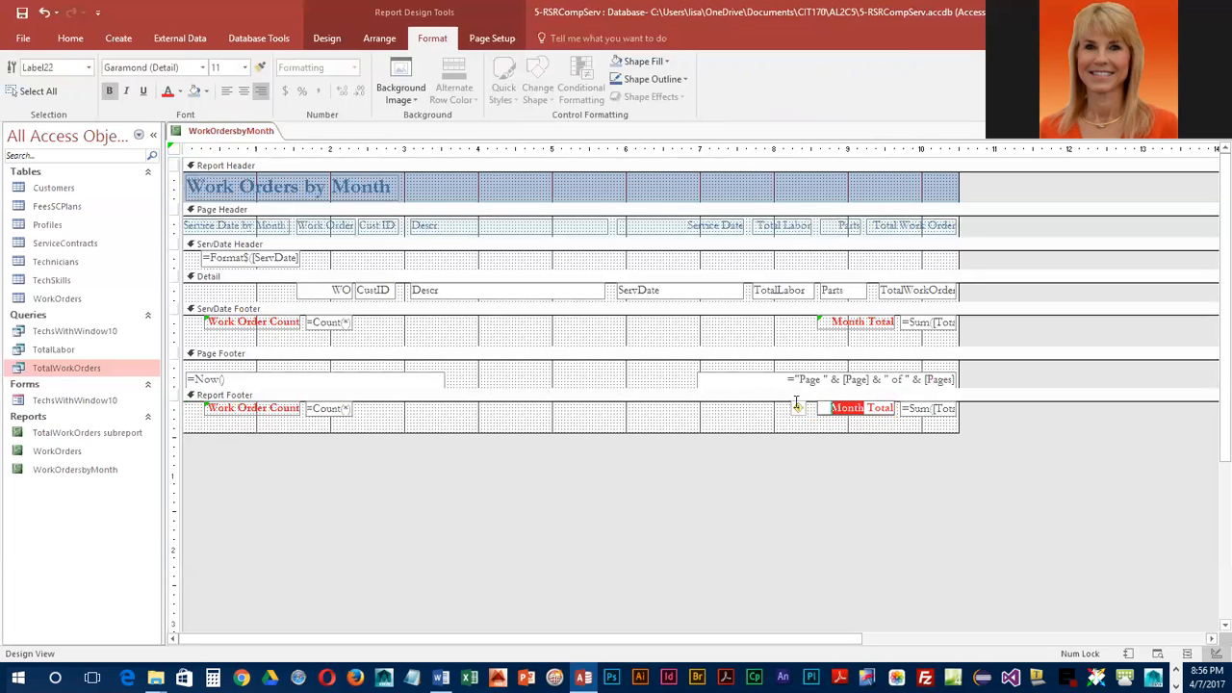
pyautogui.write('Grand')
pyautogui.press('Return')
# Nudge the Month Total label down slightly and align the right edges of the Month Total and Grand Total labels
pyautogui.click(821, 323)
pyautogui.press('Down')
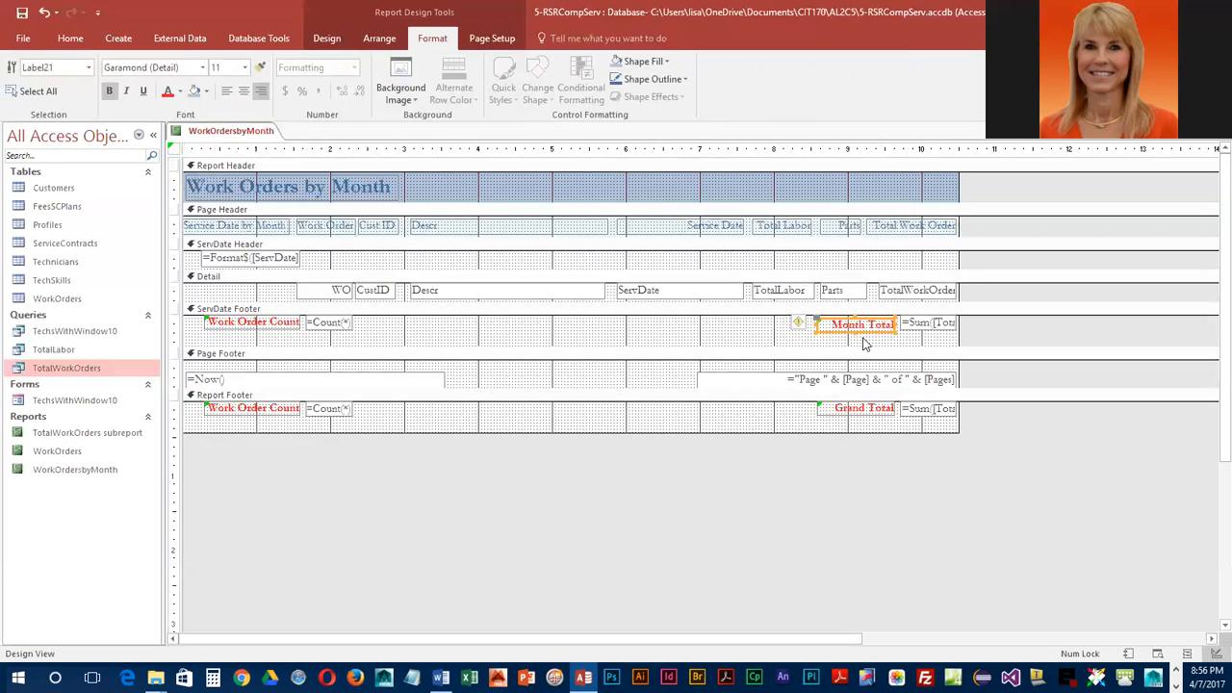
pyautogui.click(845, 407)
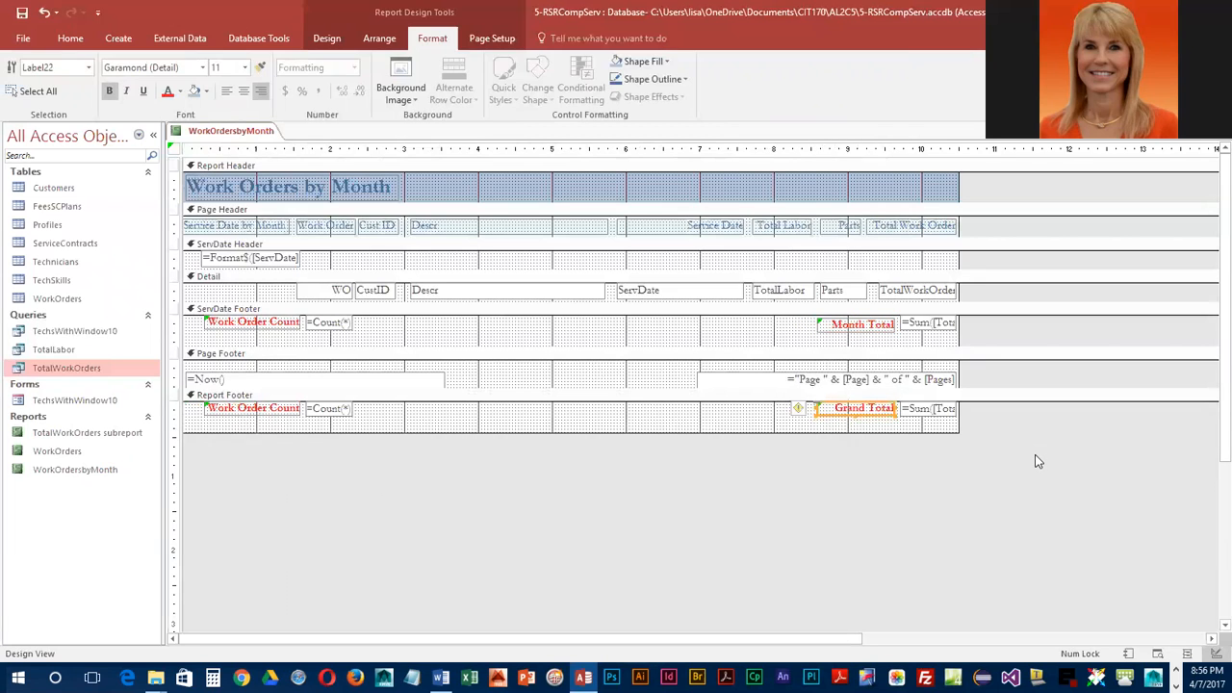
pyautogui.keyDown('shift'); pyautogui.click(854, 325); pyautogui.keyUp('shift')
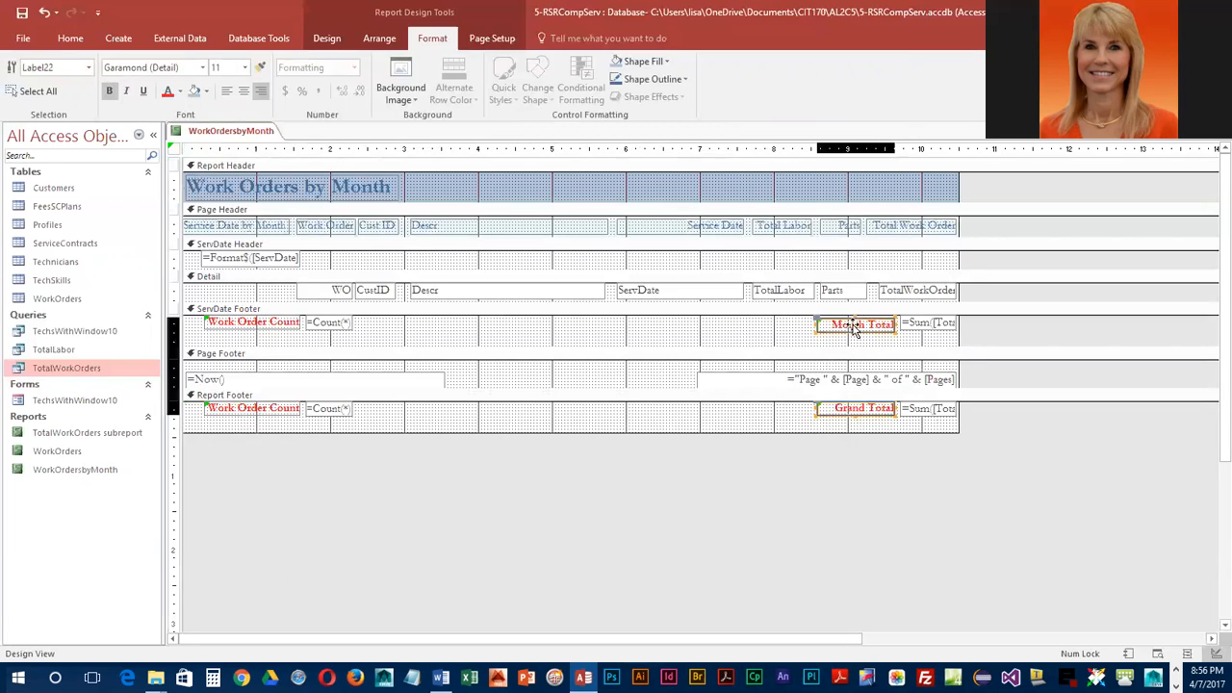
pyautogui.click(380, 39)
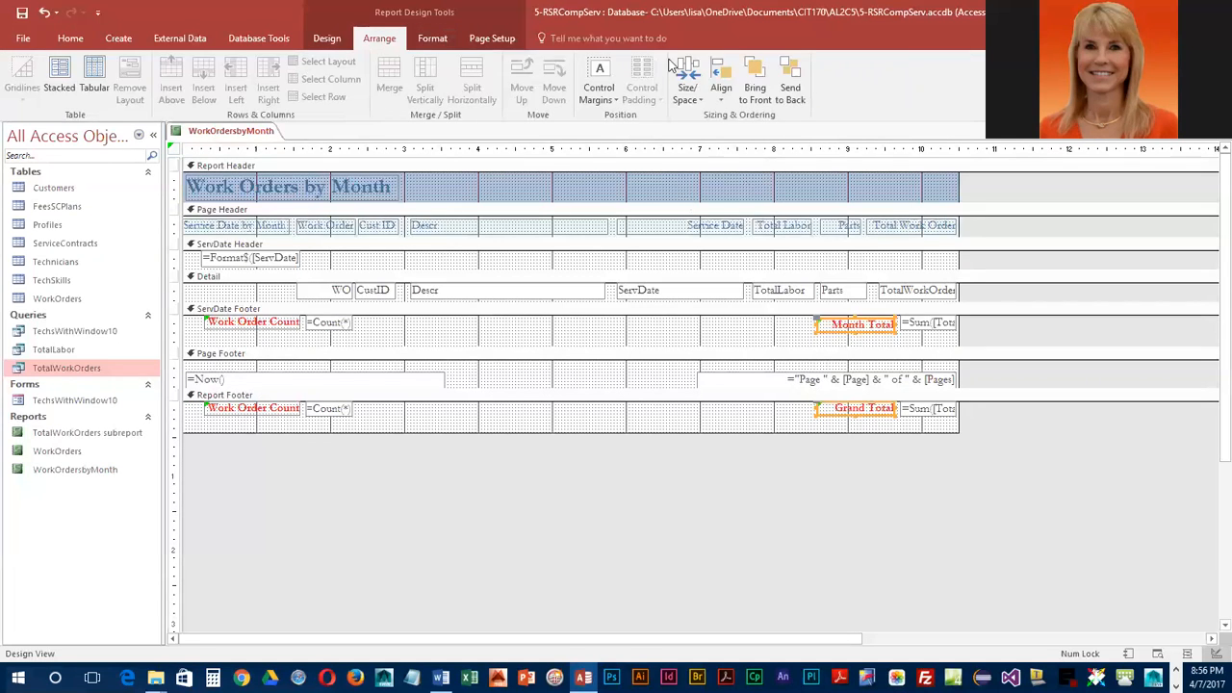
pyautogui.click(721, 94)
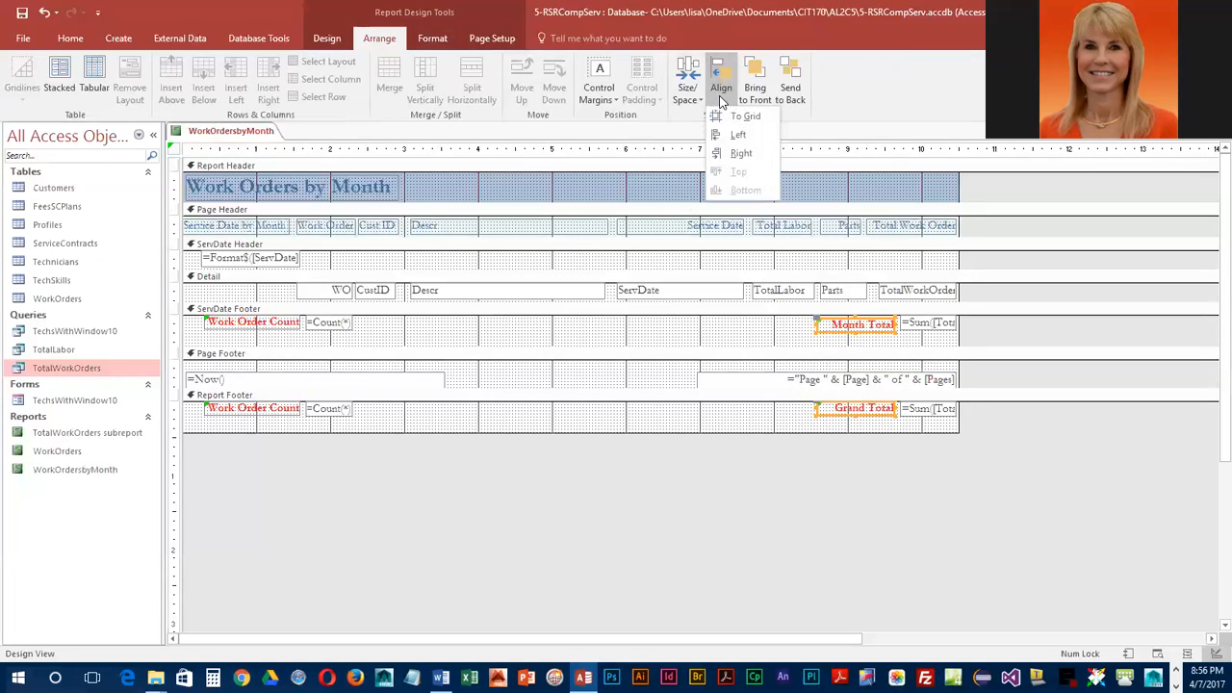
pyautogui.click(741, 154)
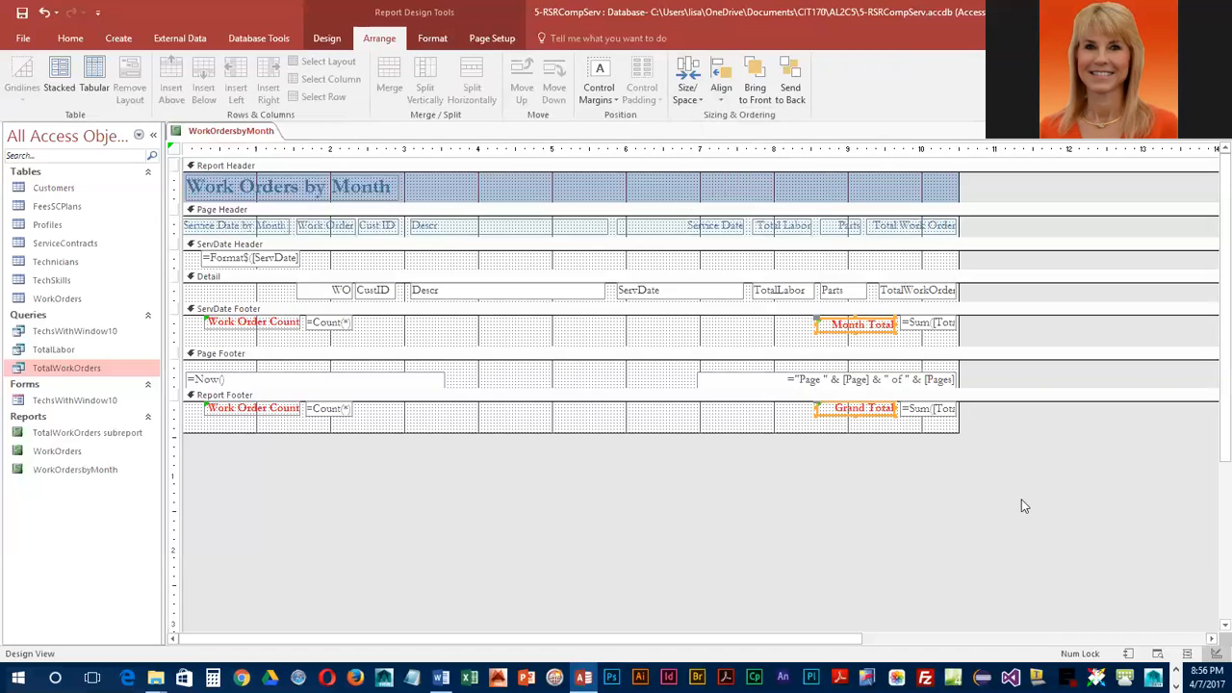
# Align the bottom edges of both labels and the Count and Sum text boxes in the ServDate Footer
pyautogui.click(930, 334)
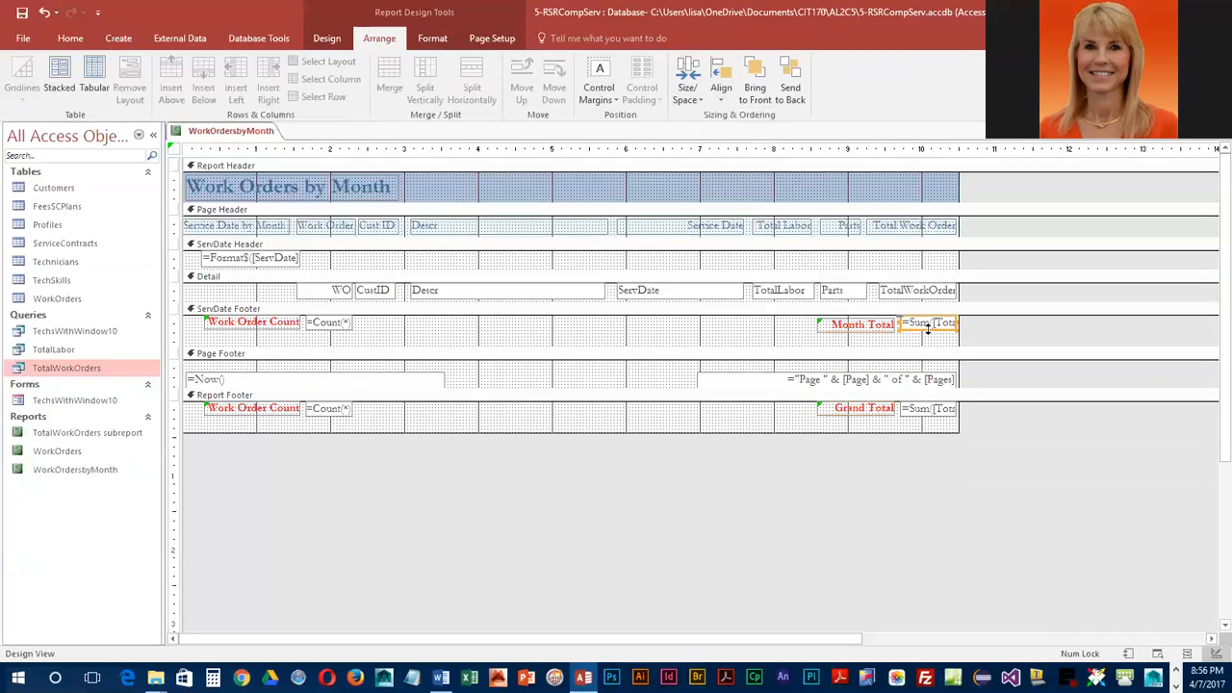
pyautogui.keyDown('shift'); pyautogui.click(332, 326); pyautogui.keyUp('shift')
pyautogui.keyDown('shift'); pyautogui.click(267, 323); pyautogui.keyUp('shift')
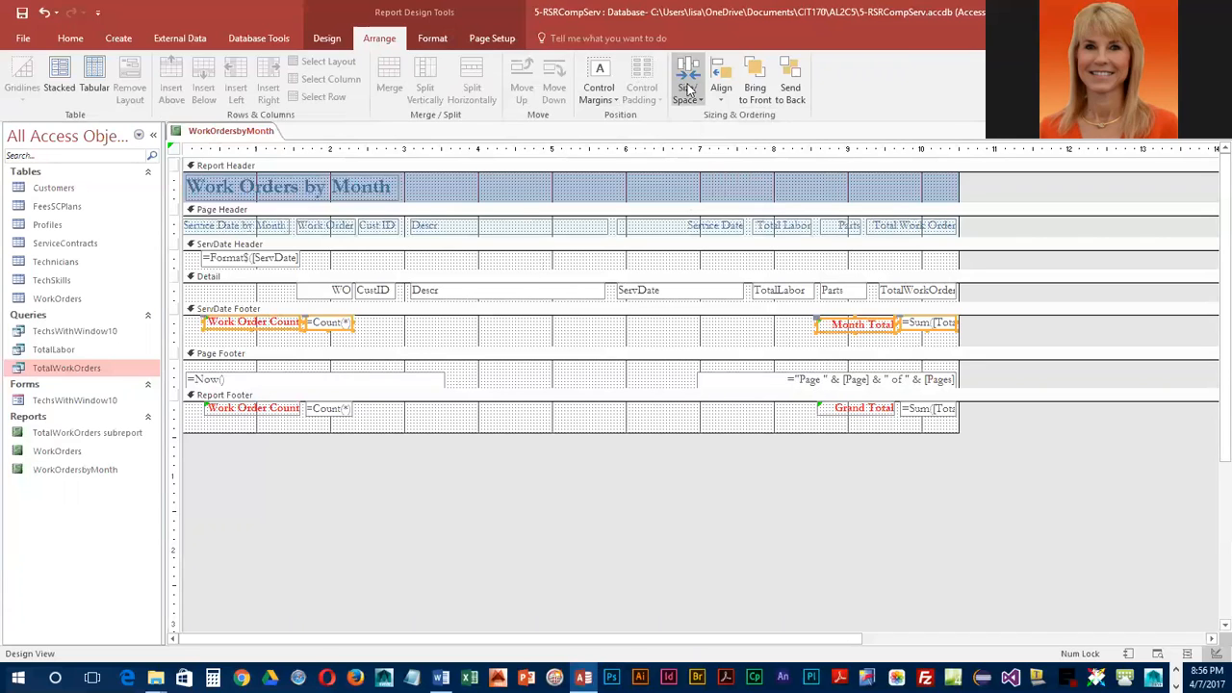
pyautogui.click(721, 91)
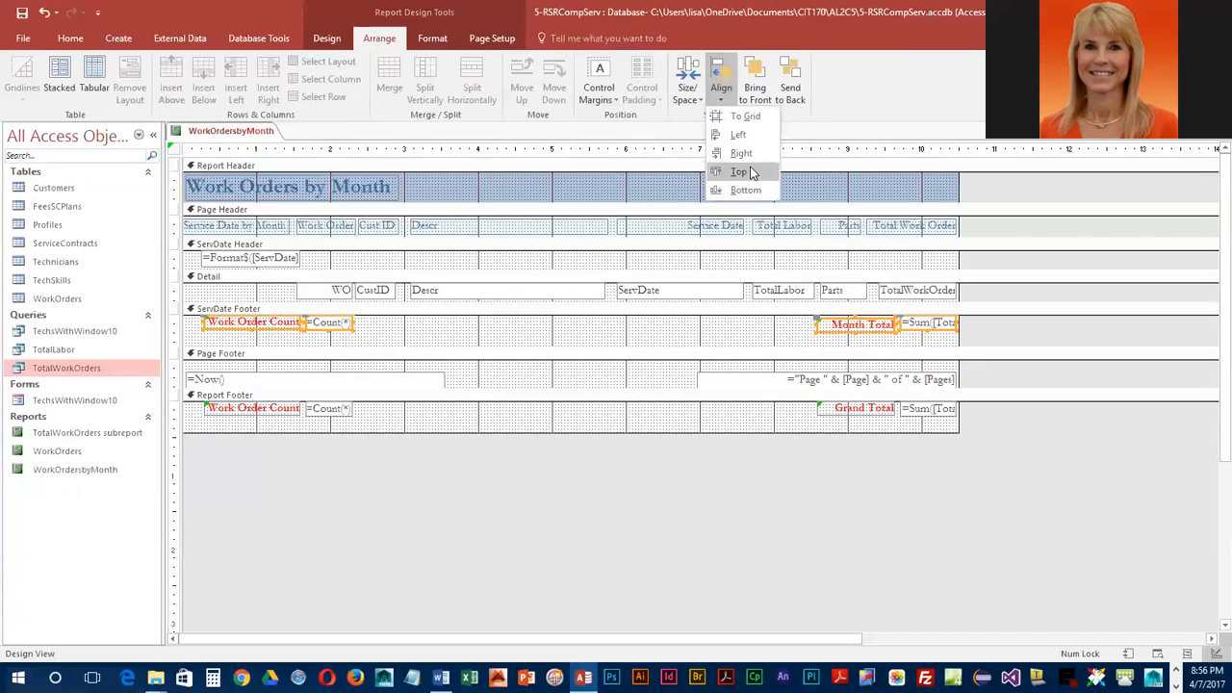
pyautogui.click(746, 190)
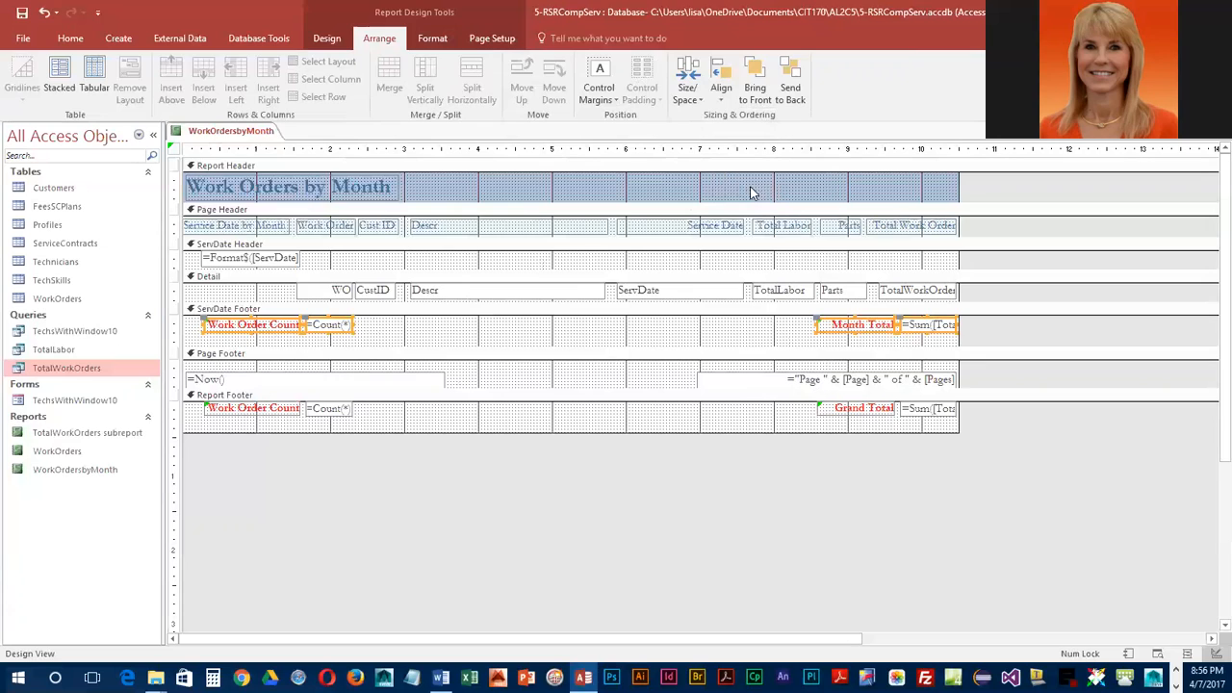
# Align the bottom edges of both labels and the Count and Sum text boxes in the Report Footer
pyautogui.click(930, 412)
pyautogui.keyDown('shift'); pyautogui.click(871, 409); pyautogui.keyUp('shift')
pyautogui.keyDown('shift'); pyautogui.click(323, 412); pyautogui.keyUp('shift')
pyautogui.keyDown('shift'); pyautogui.click(253, 408); pyautogui.keyUp('shift')
pyautogui.click(722, 96)
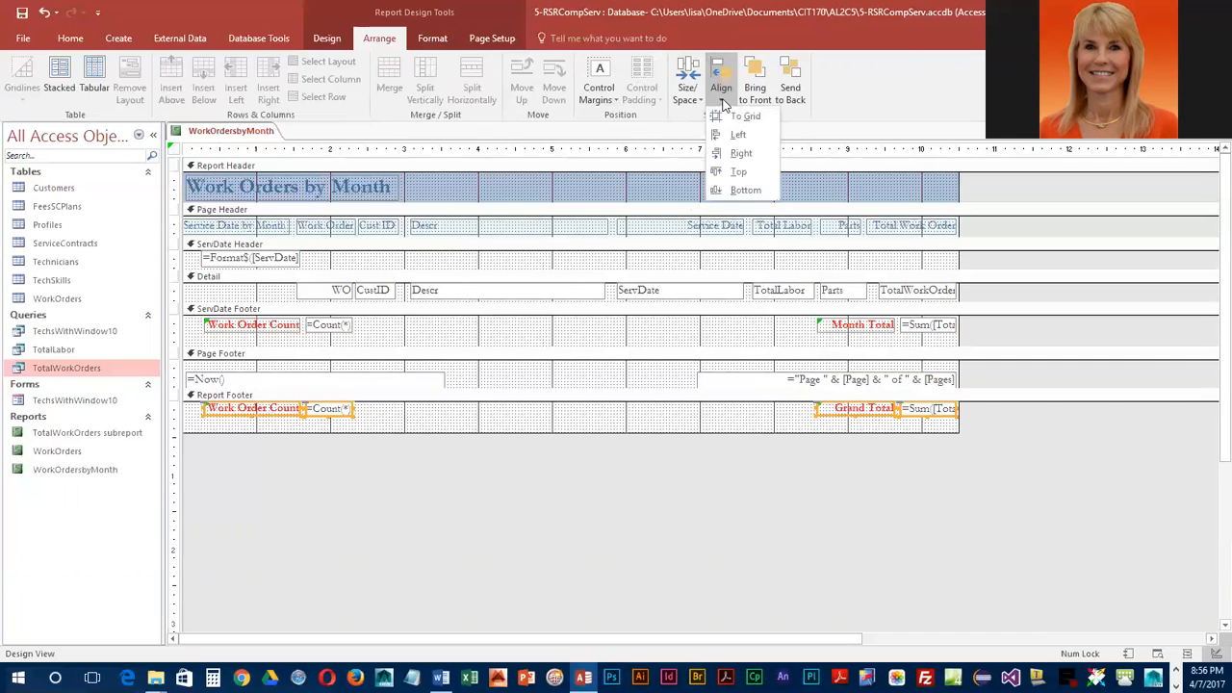
pyautogui.click(751, 189)
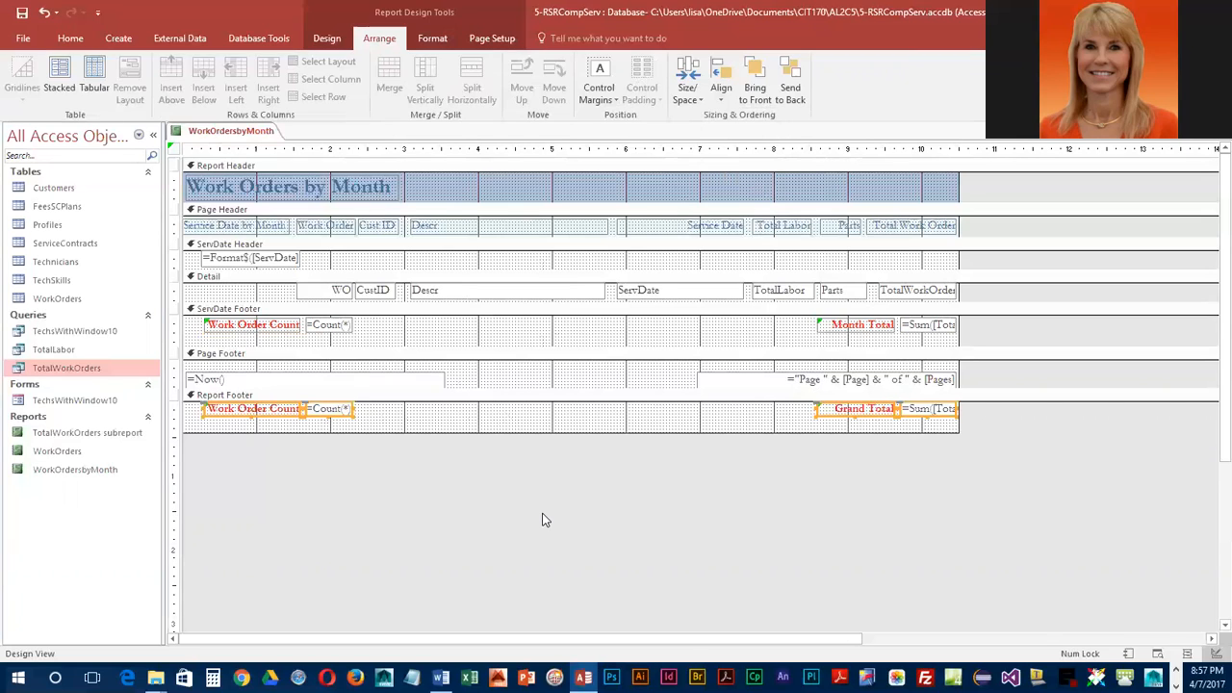
# Save the report and display it in Report view to check the month and grand totals down to the end
pyautogui.click(22, 14)
pyautogui.click(329, 41)
pyautogui.click(26, 75)
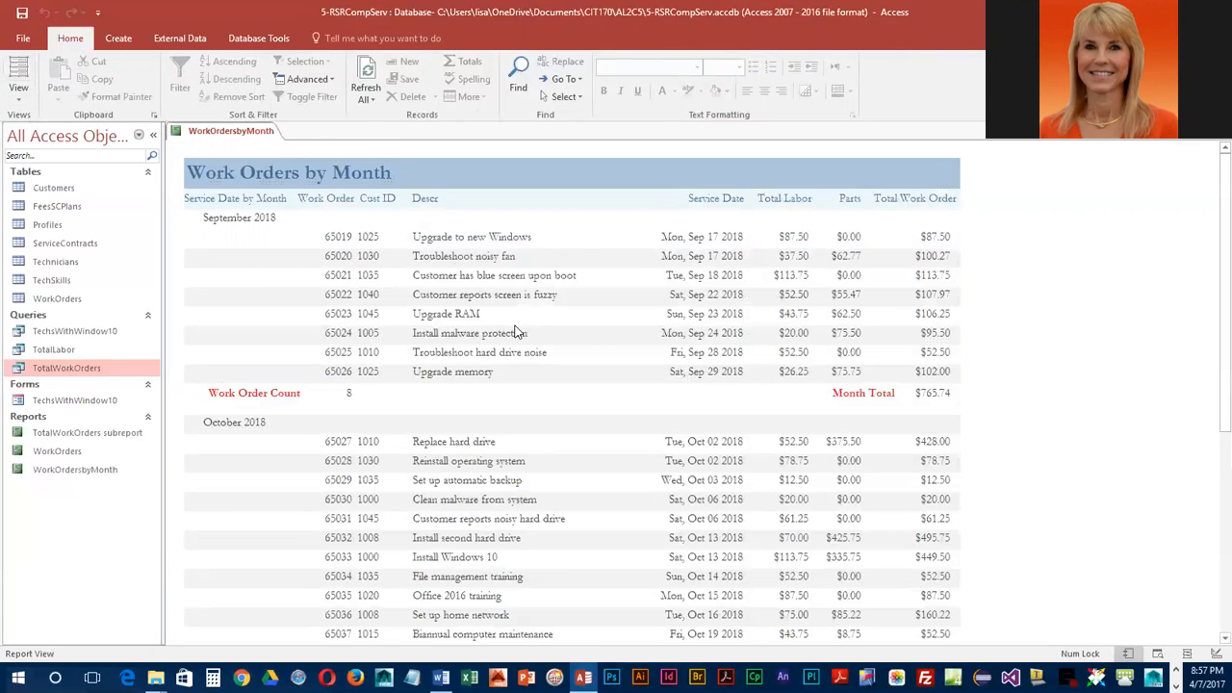
pyautogui.scroll(-6, 506, 366)
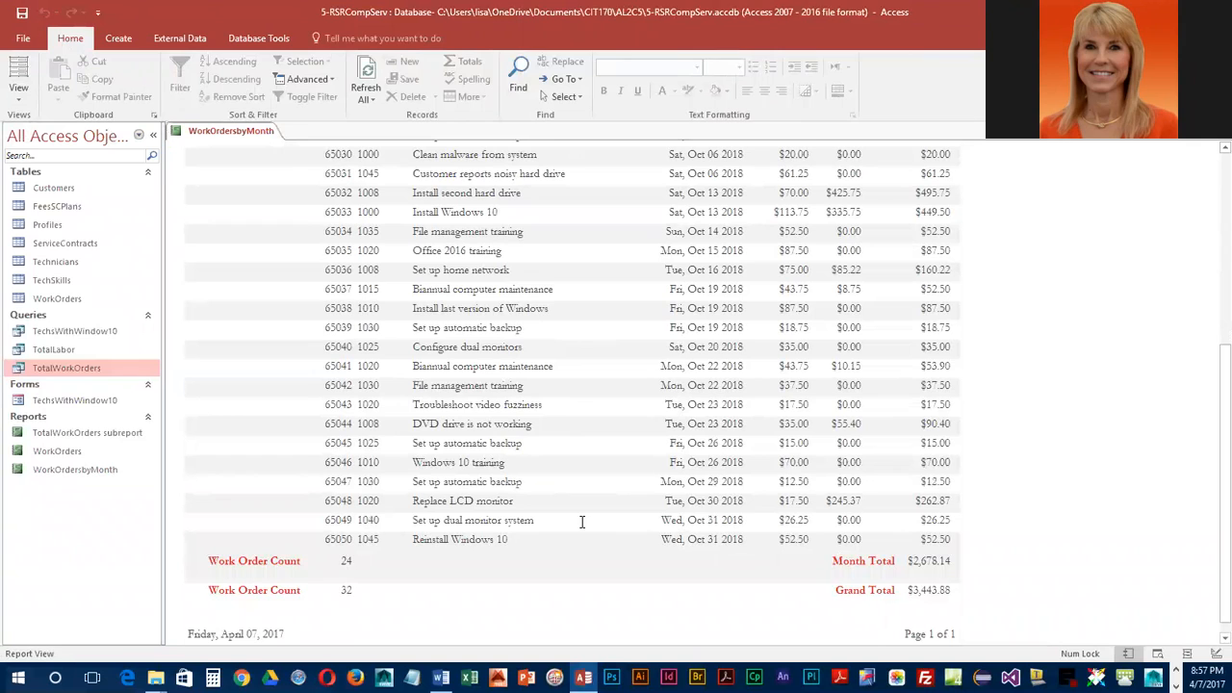
pyautogui.scroll(-1, 581, 521)
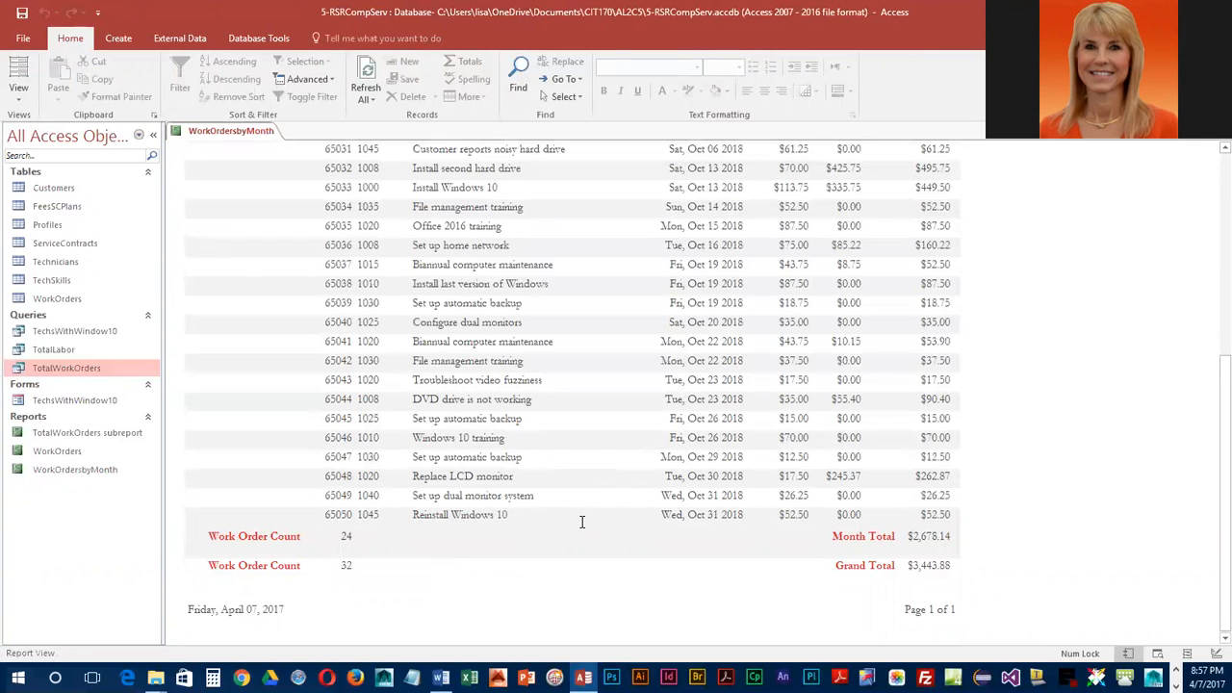